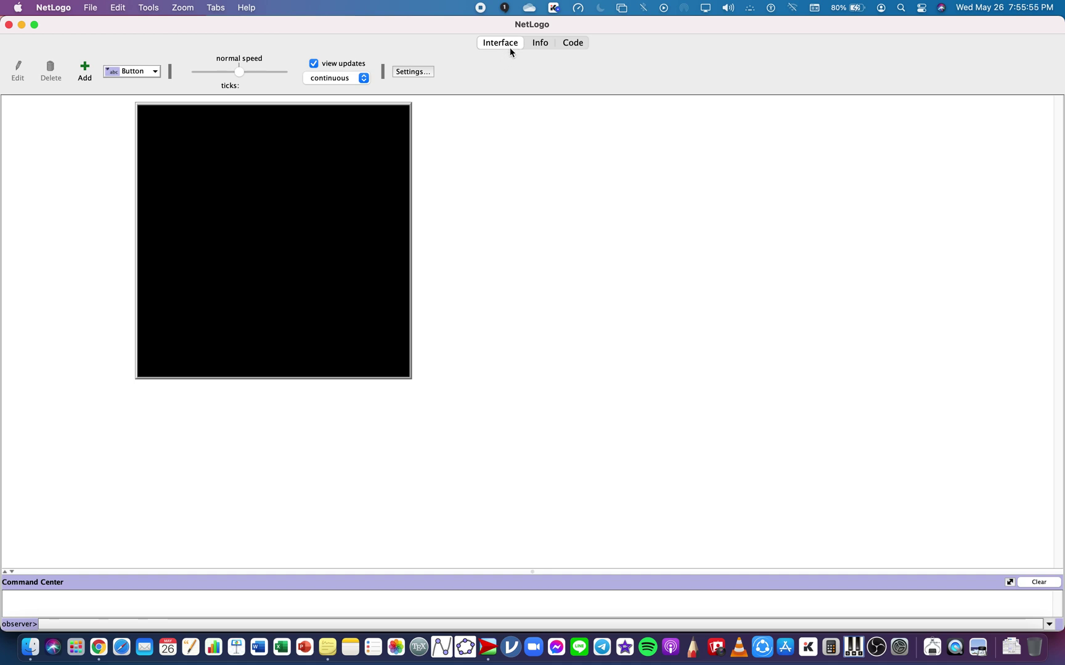
# Open the Models Library from the File menu, then move and enlarge its window.
pyautogui.click(92, 8)
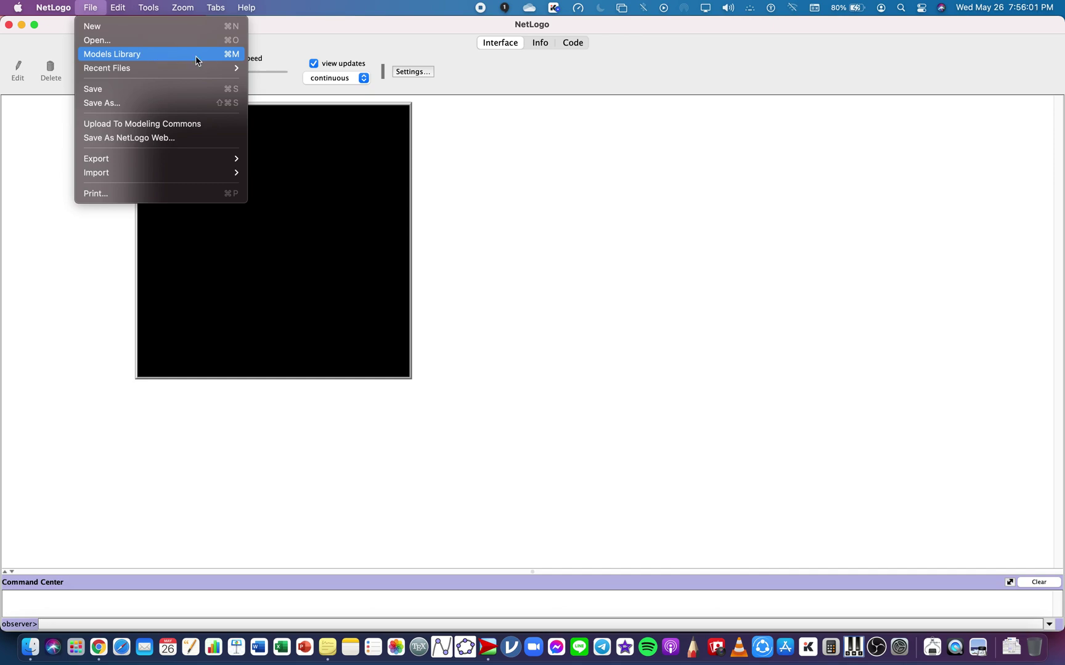
pyautogui.click(238, 56)
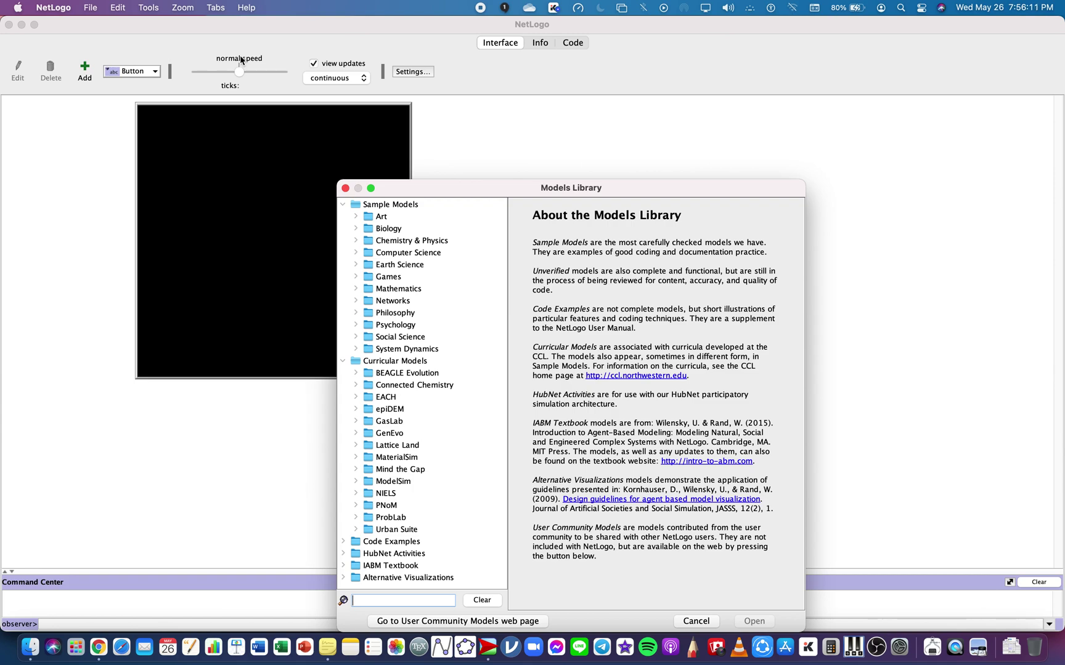
pyautogui.moveTo(518, 187); pyautogui.dragTo(669, 97)
pyautogui.moveTo(487, 543); pyautogui.dragTo(412, 604)
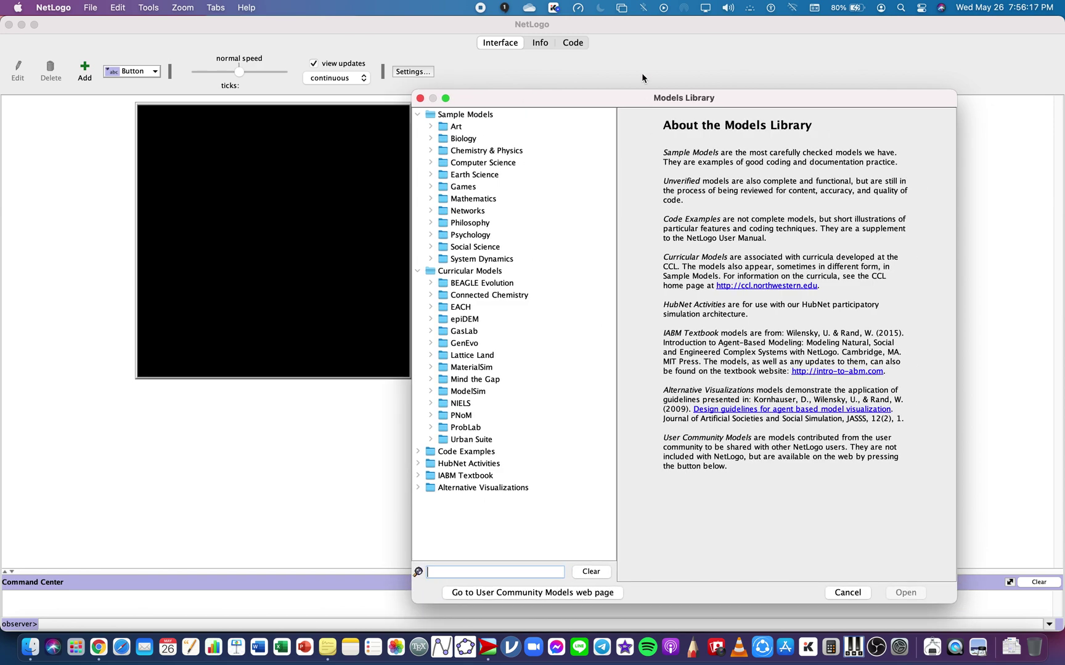
pyautogui.moveTo(641, 98); pyautogui.dragTo(672, 76)
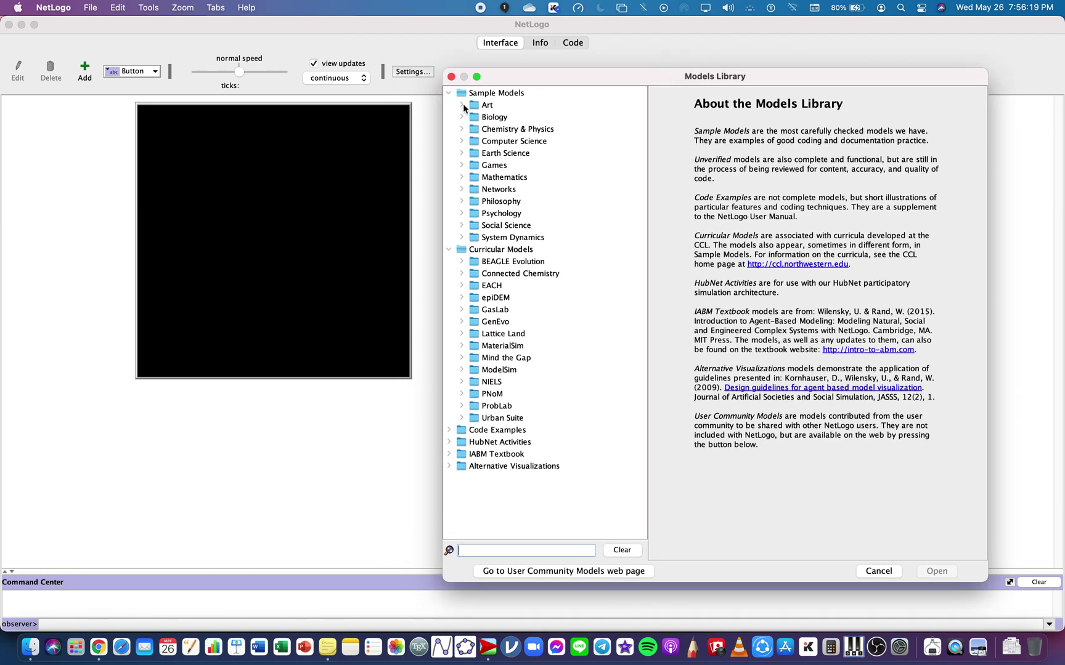
# Preview Fireworks, GenJam - Duple and Optical Illusions under Art, then collapse Art and expand Biology.
pyautogui.click(462, 109)
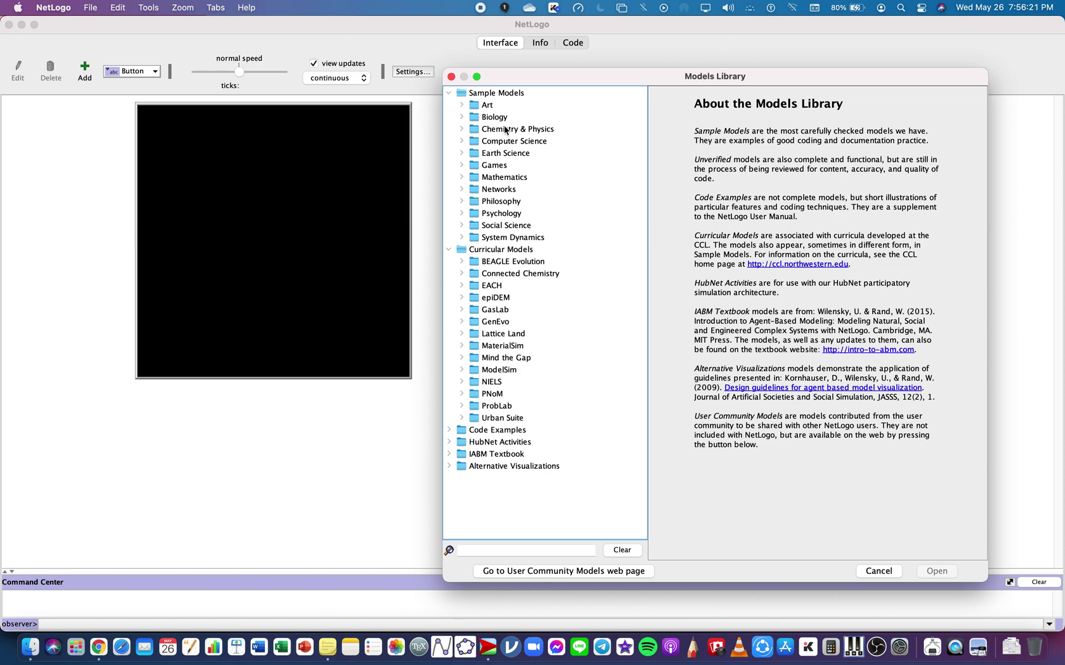
pyautogui.click(462, 106)
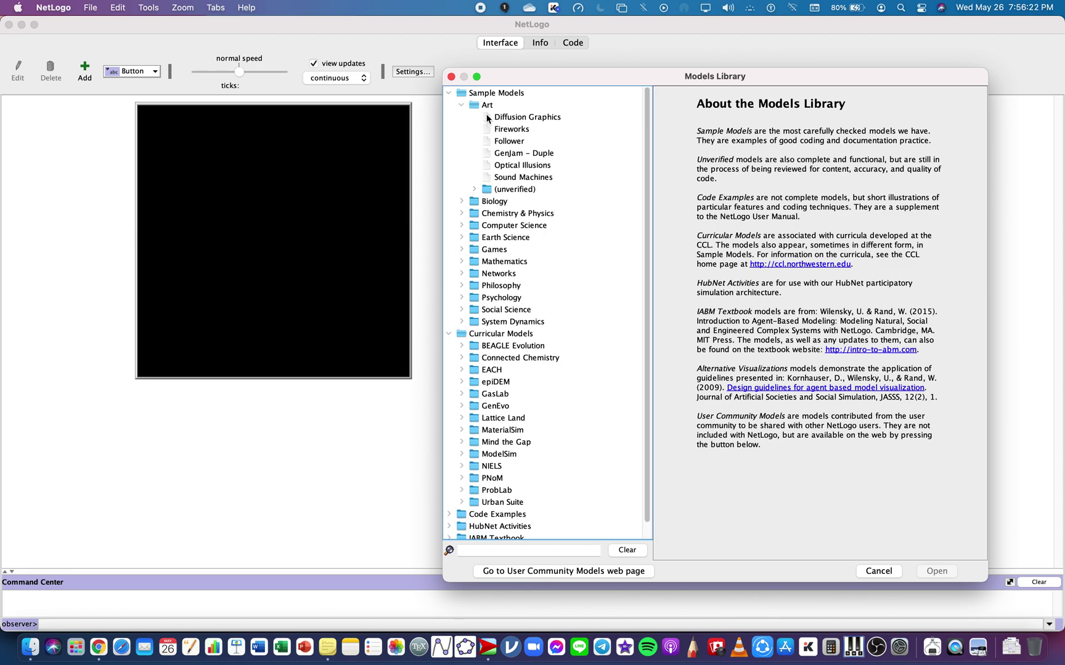
pyautogui.click(523, 131)
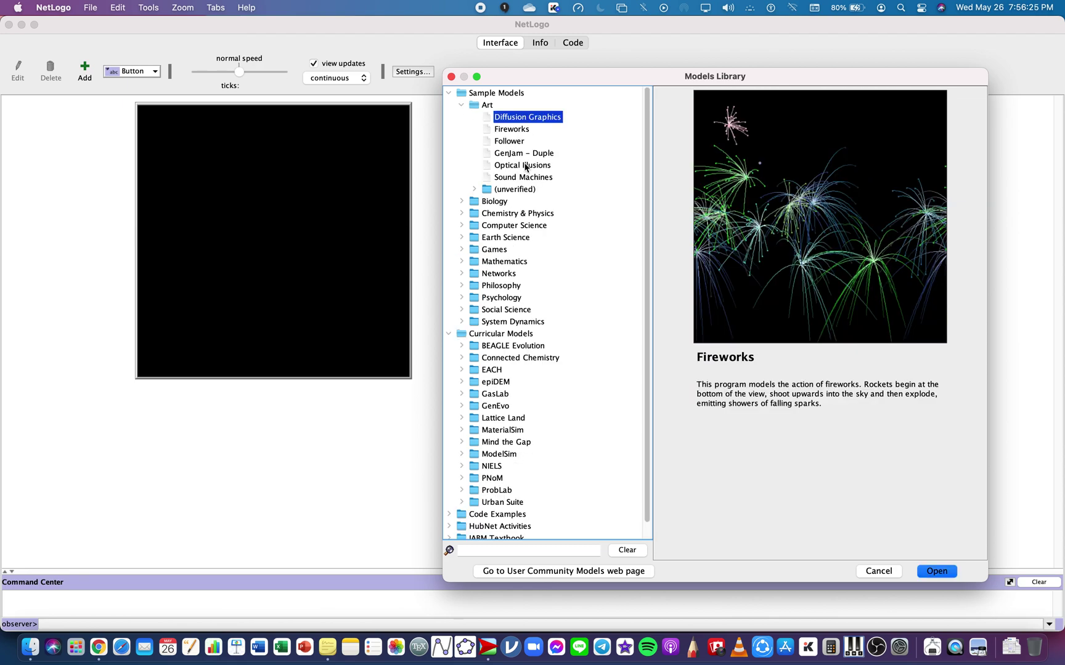
pyautogui.click(530, 158)
pyautogui.click(533, 165)
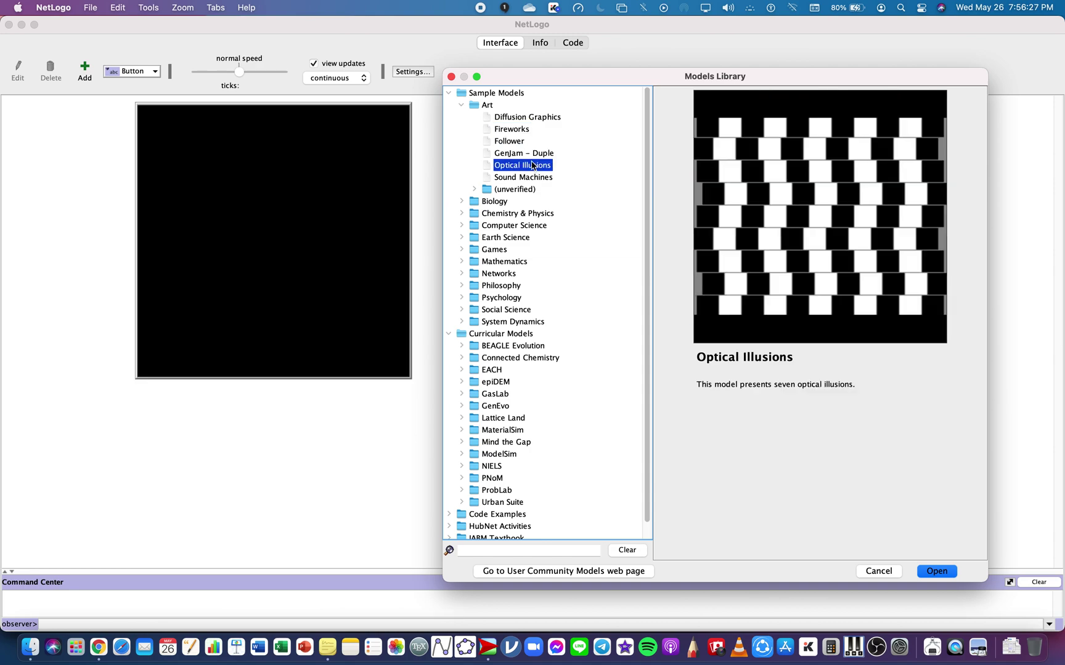
pyautogui.click(462, 104)
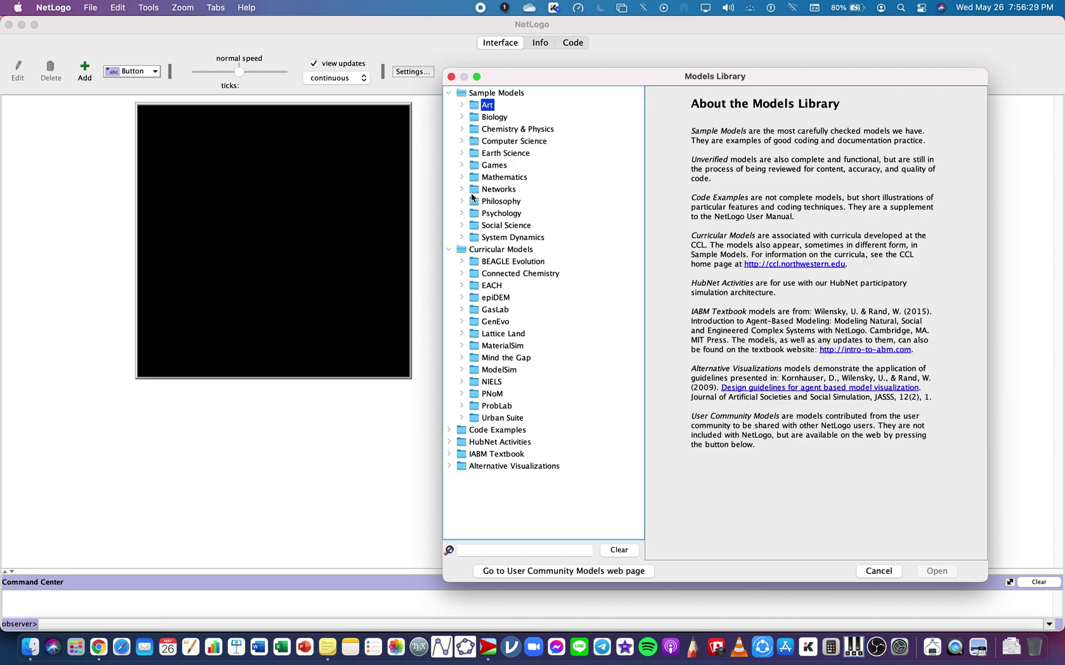
pyautogui.click(463, 117)
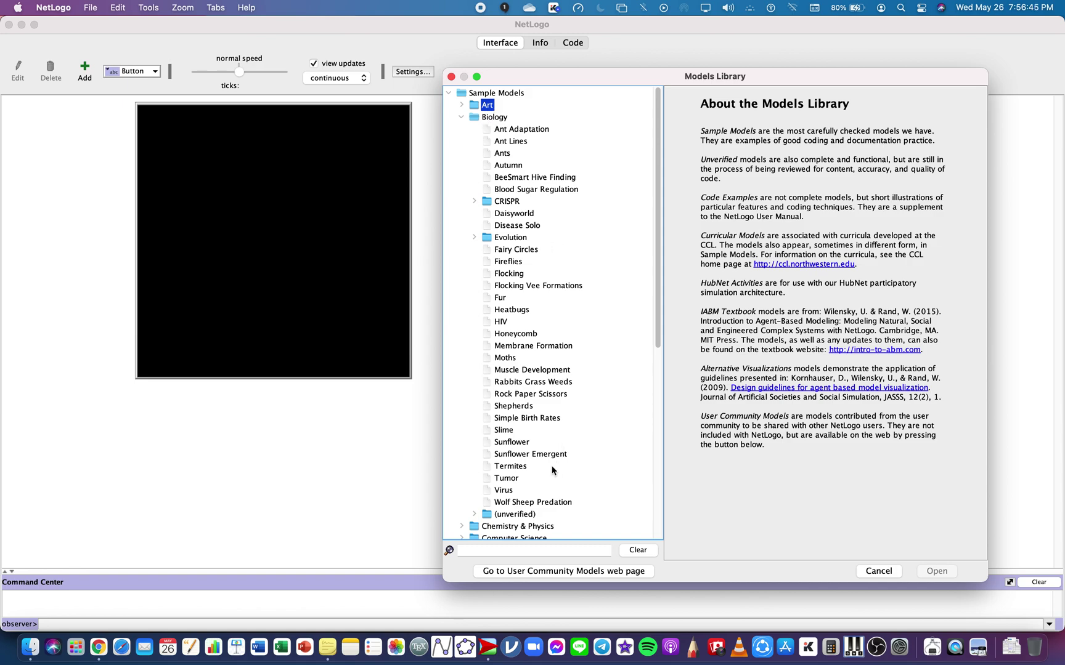
# Preview the Virus model under Biology and open it.
pyautogui.click(504, 490)
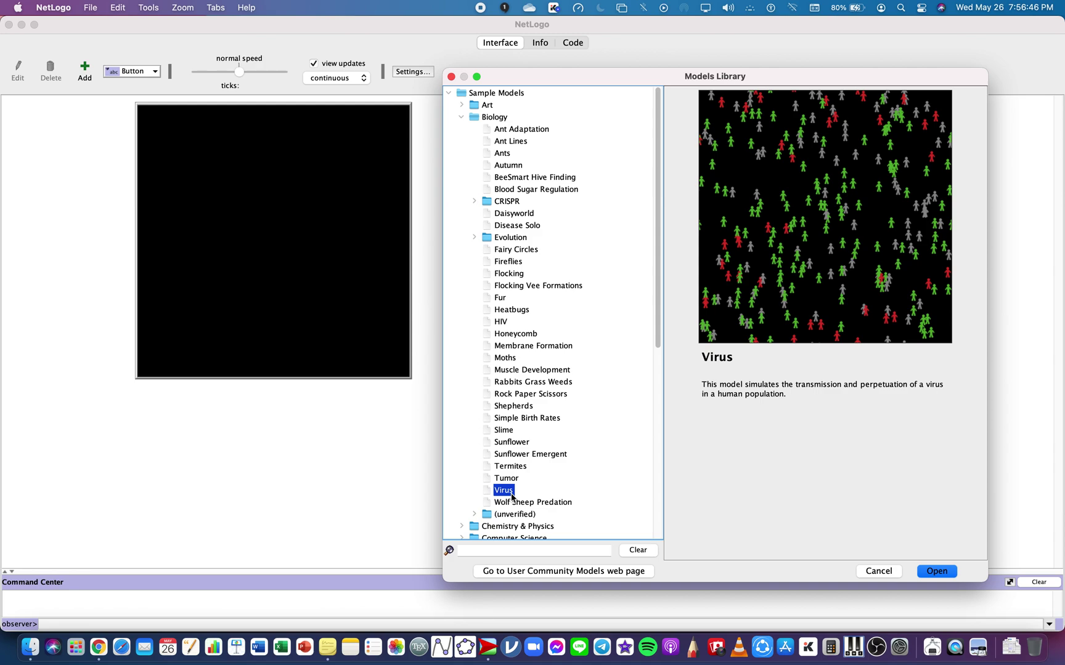
pyautogui.click(937, 571)
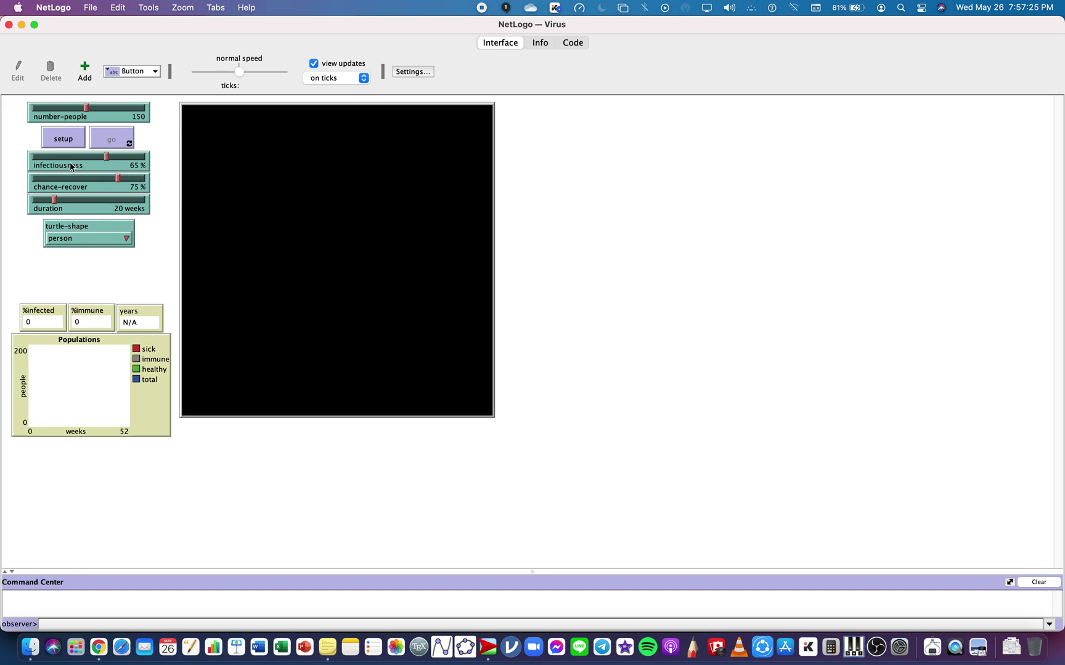
# Toggle the toolbar widget-type dropdown, then set up the Virus world with 150 people.
pyautogui.click(157, 72)
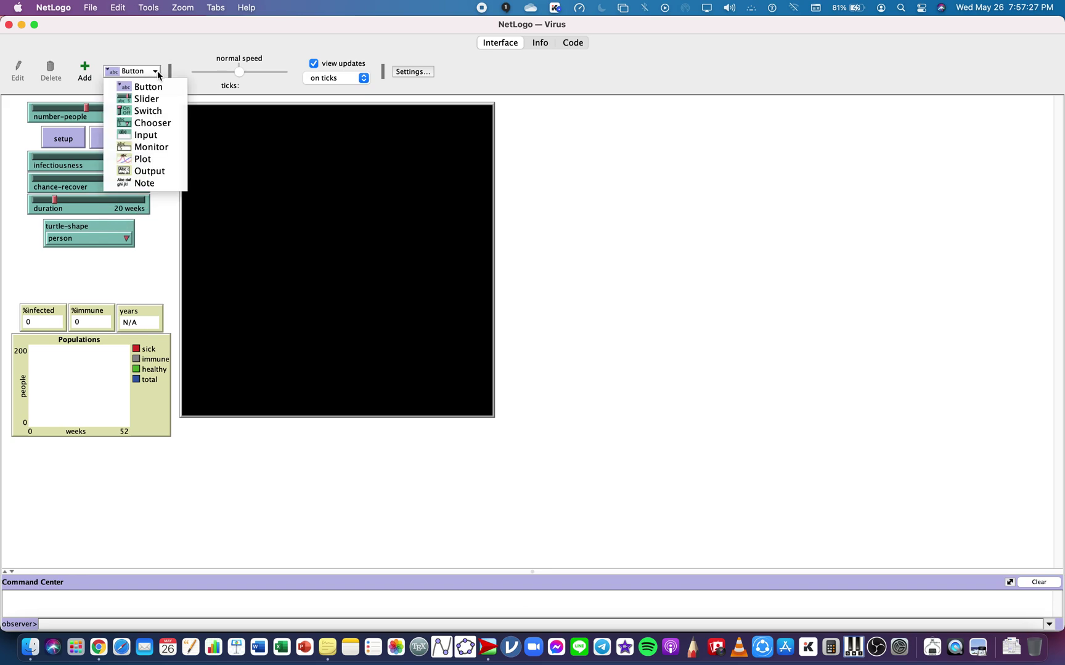
pyautogui.click(157, 73)
pyautogui.click(157, 72)
pyautogui.click(26, 251)
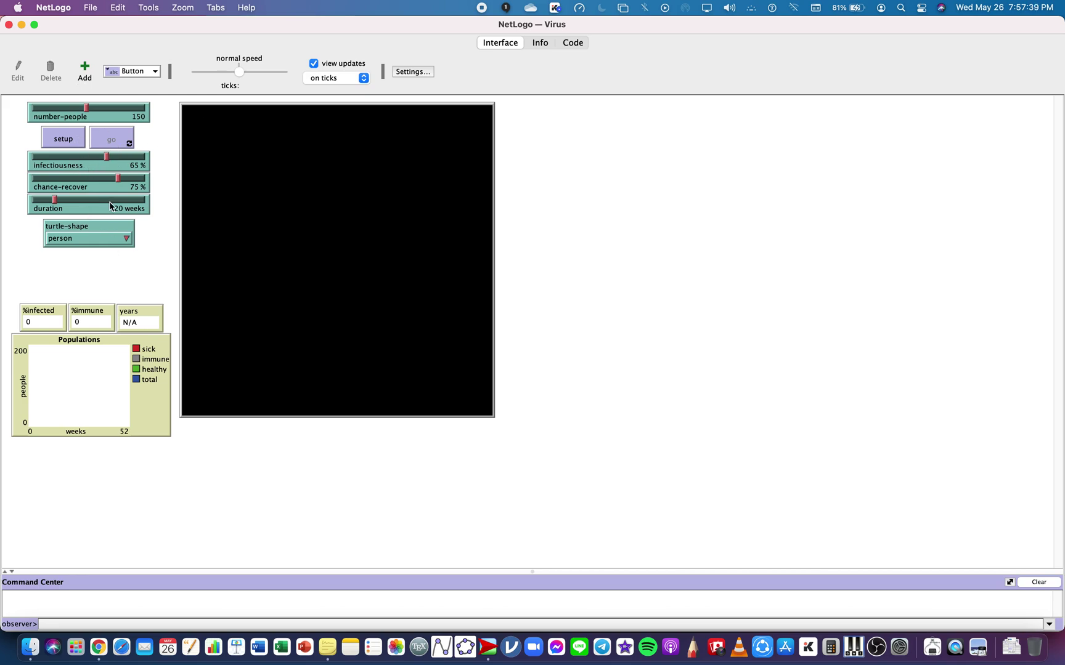
pyautogui.click(73, 140)
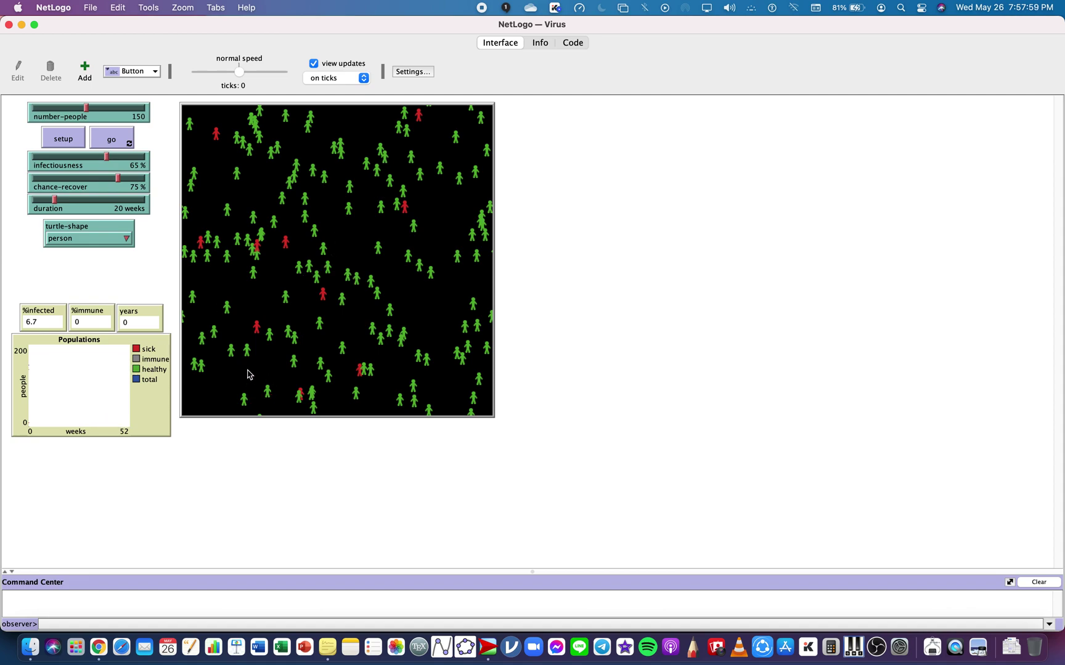
# Run the Virus simulation continuously to 520 ticks (10 years).
pyautogui.click(115, 143)
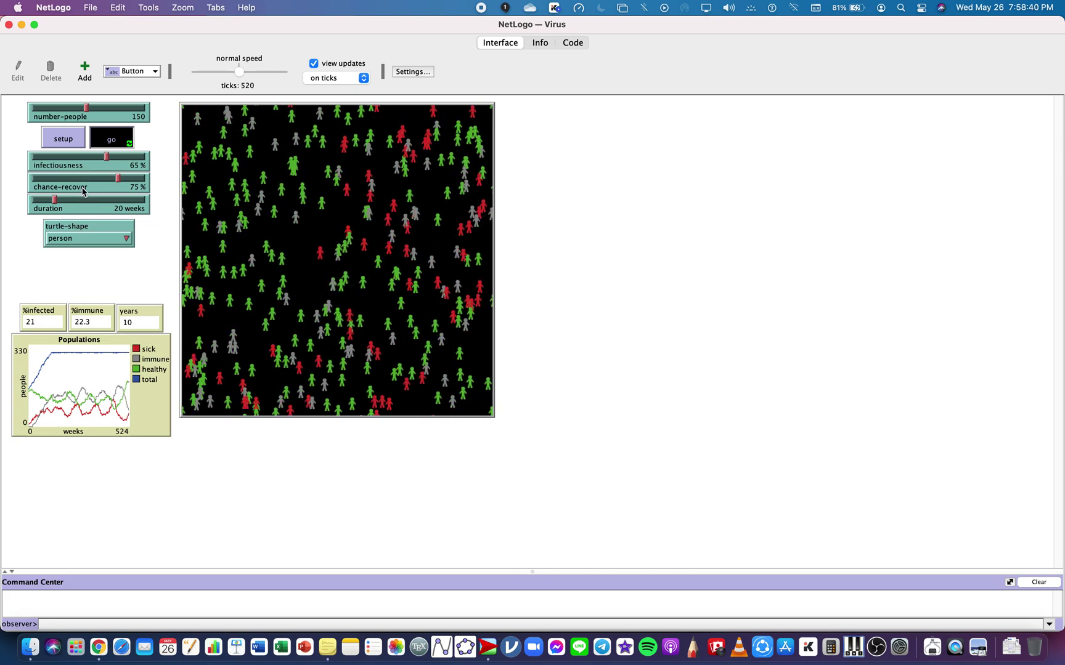
# Stop the run, set 300 people and 80% infectiousness, set up again and restart go.
pyautogui.click(111, 139)
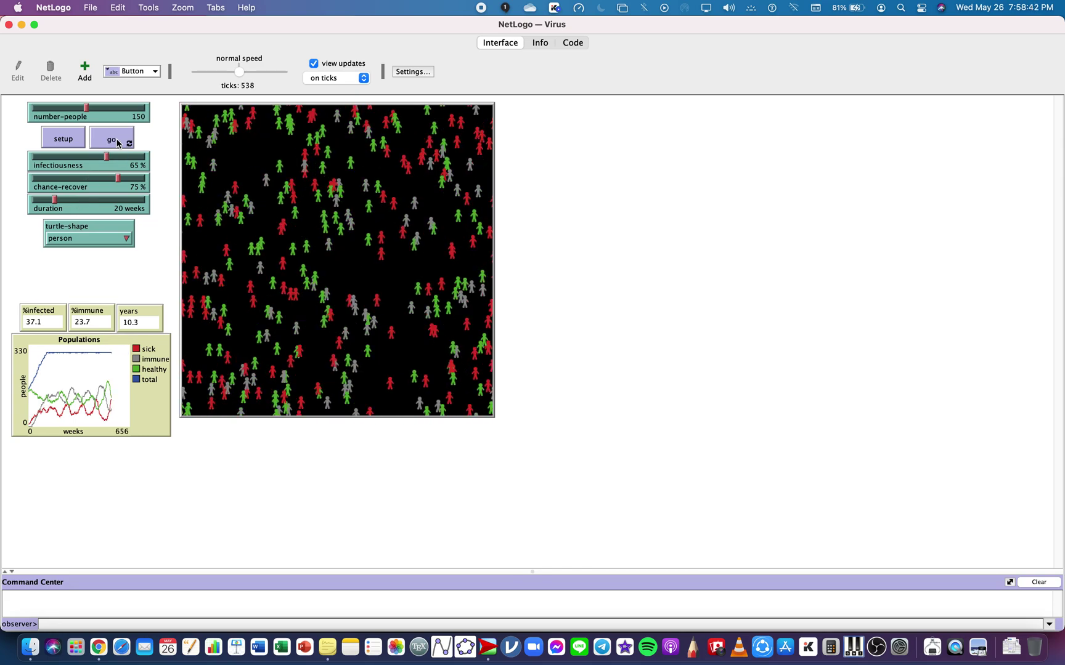
pyautogui.click(74, 141)
pyautogui.moveTo(87, 109); pyautogui.dragTo(148, 109)
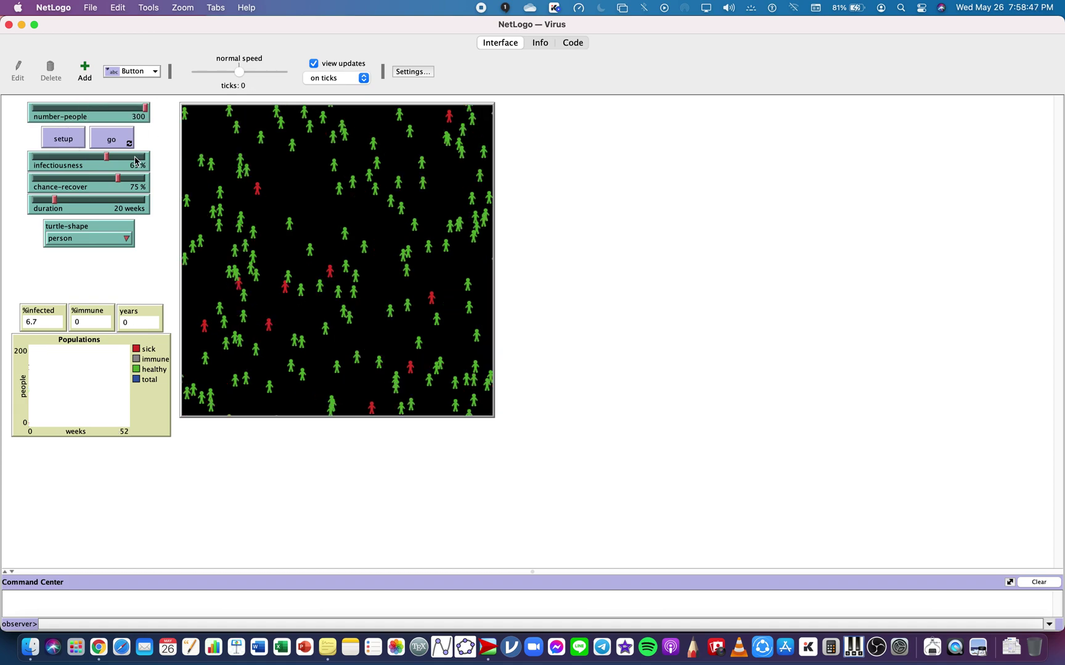
pyautogui.click(71, 143)
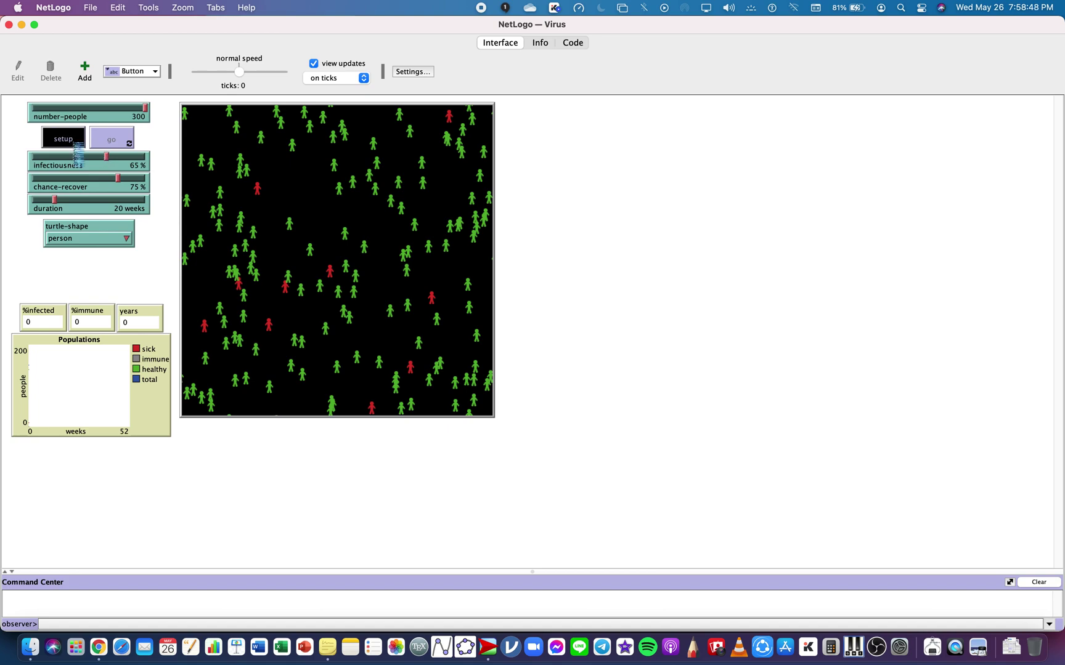
pyautogui.moveTo(107, 158); pyautogui.dragTo(67, 207)
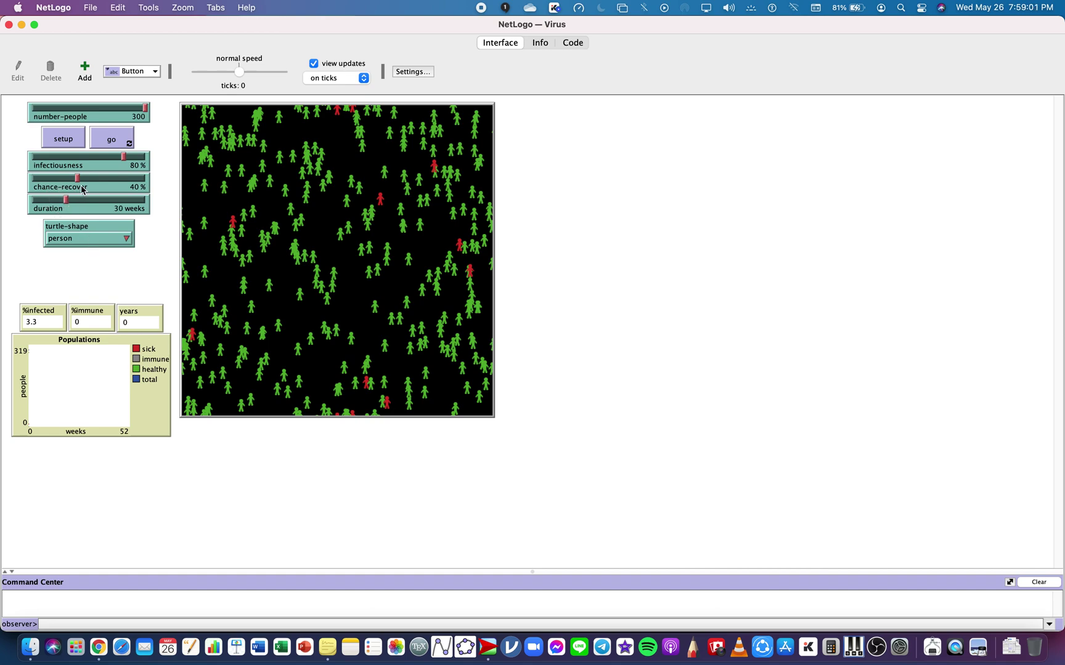
pyautogui.click(76, 142)
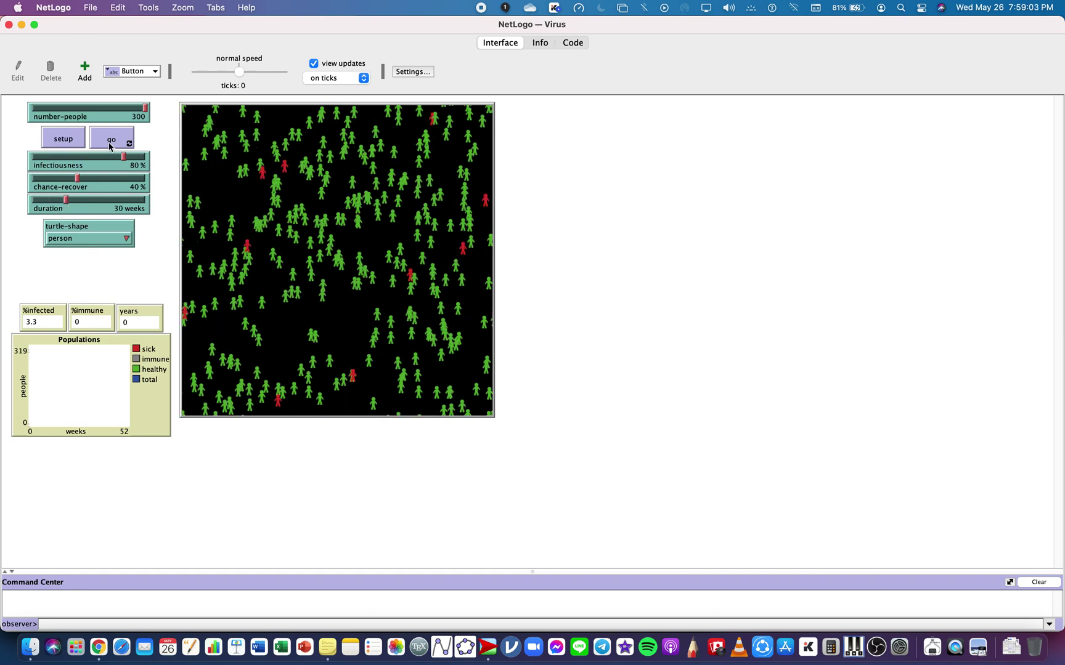
pyautogui.click(109, 140)
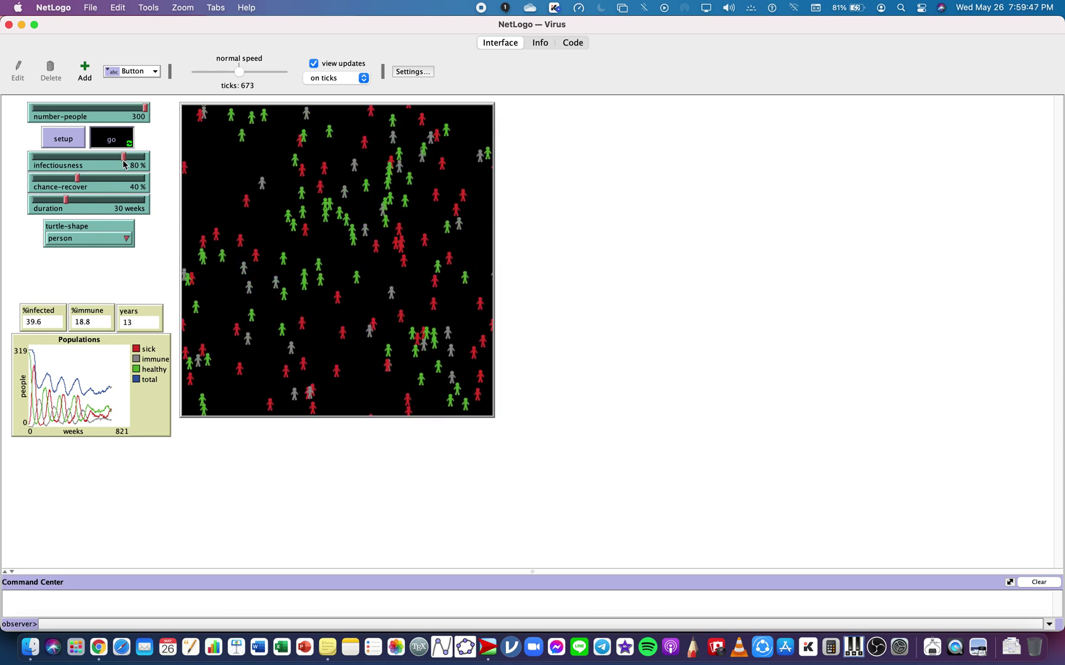
# Stop the roughly 13-year run and reset the Virus world to 0 ticks.
pyautogui.click(124, 139)
pyautogui.click(84, 146)
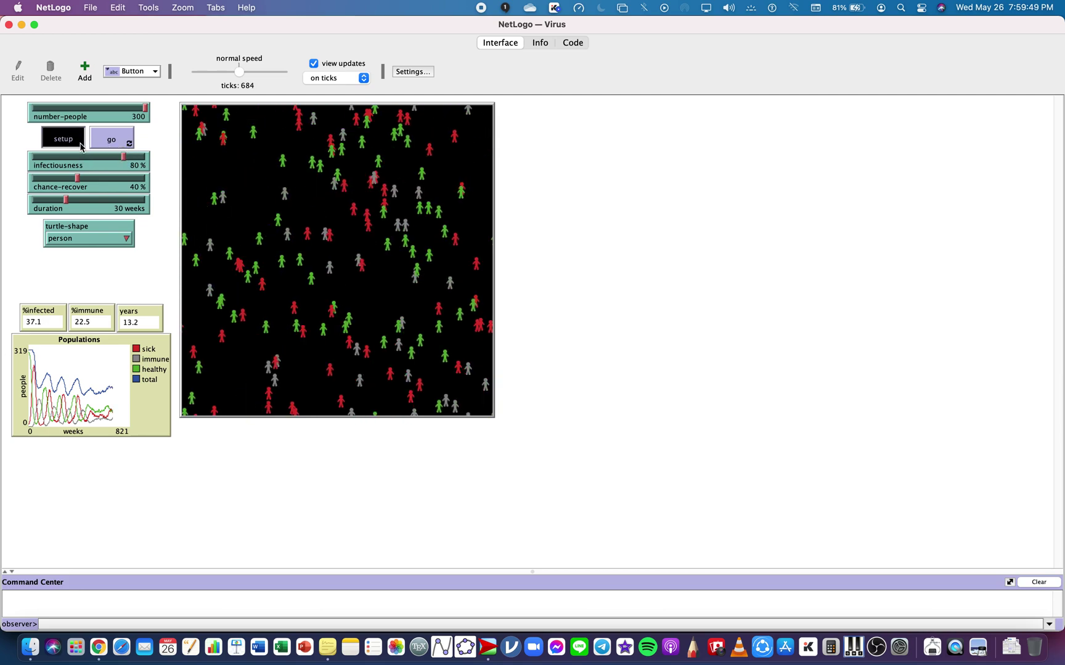
pyautogui.click(91, 7)
# In the Models Library, collapse Biology and open Koch Curve under Mathematics > Fractals.
pyautogui.click(140, 61)
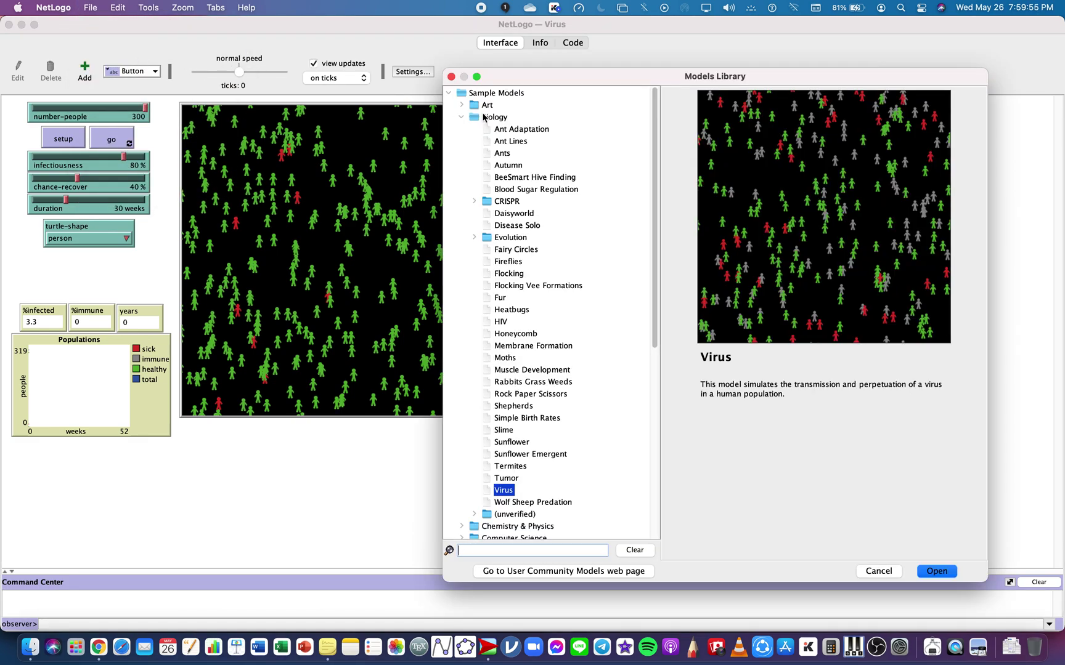
pyautogui.click(462, 118)
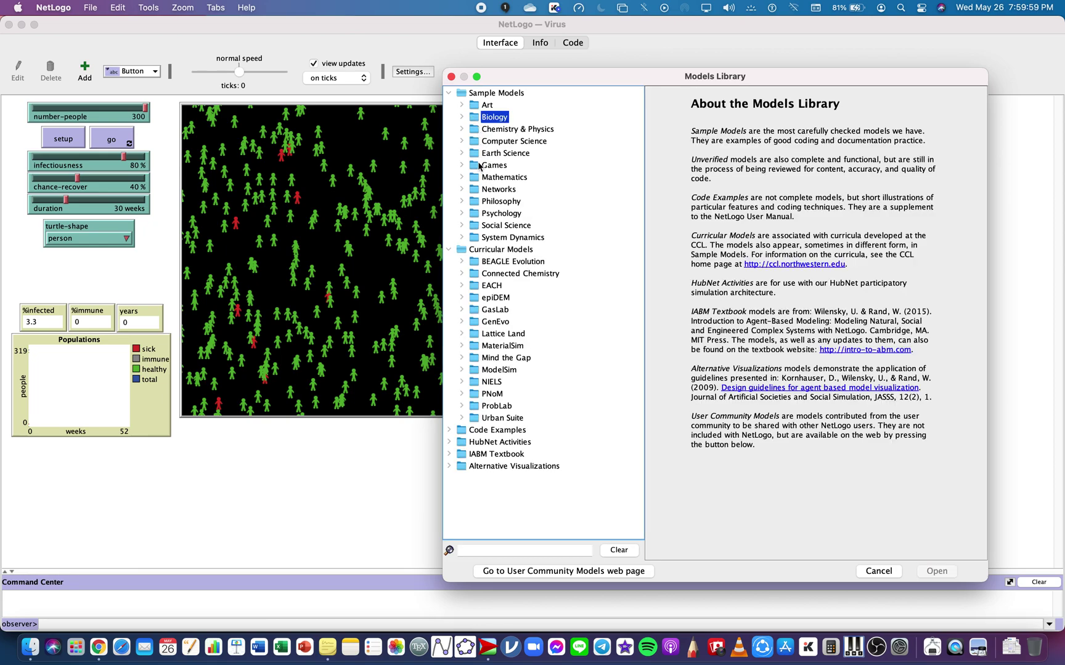
pyautogui.click(462, 178)
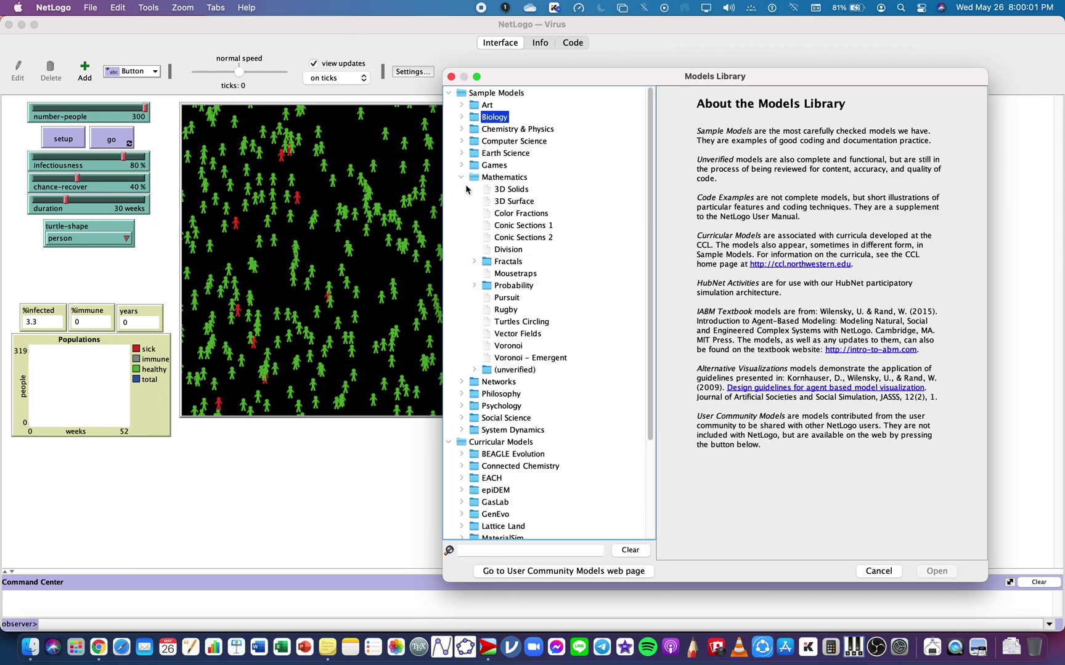
pyautogui.click(474, 262)
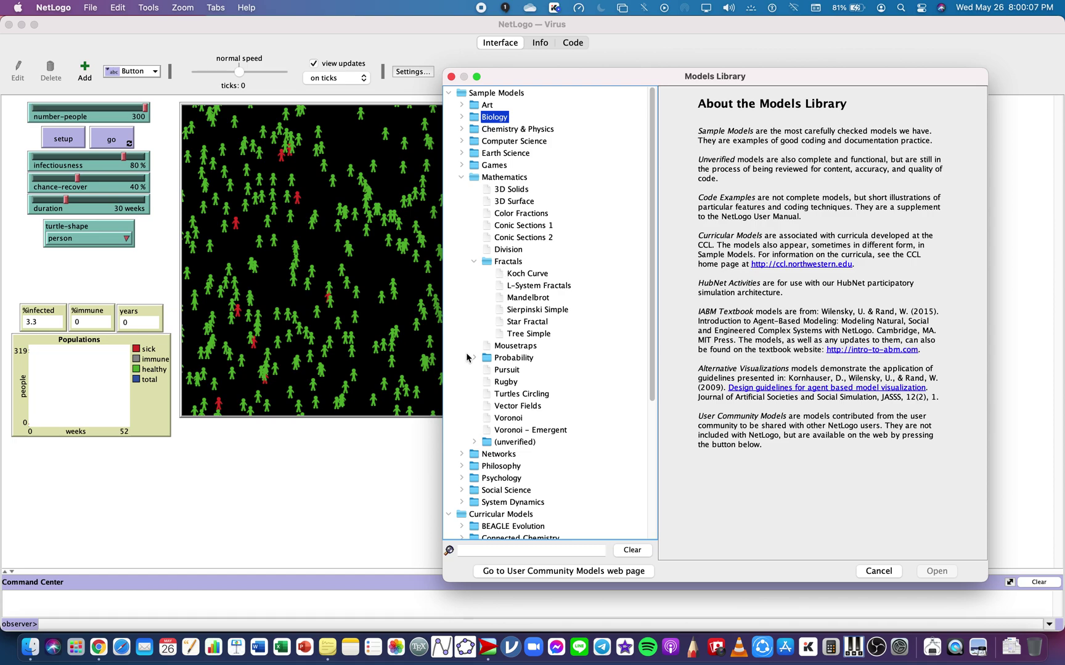
pyautogui.click(537, 275)
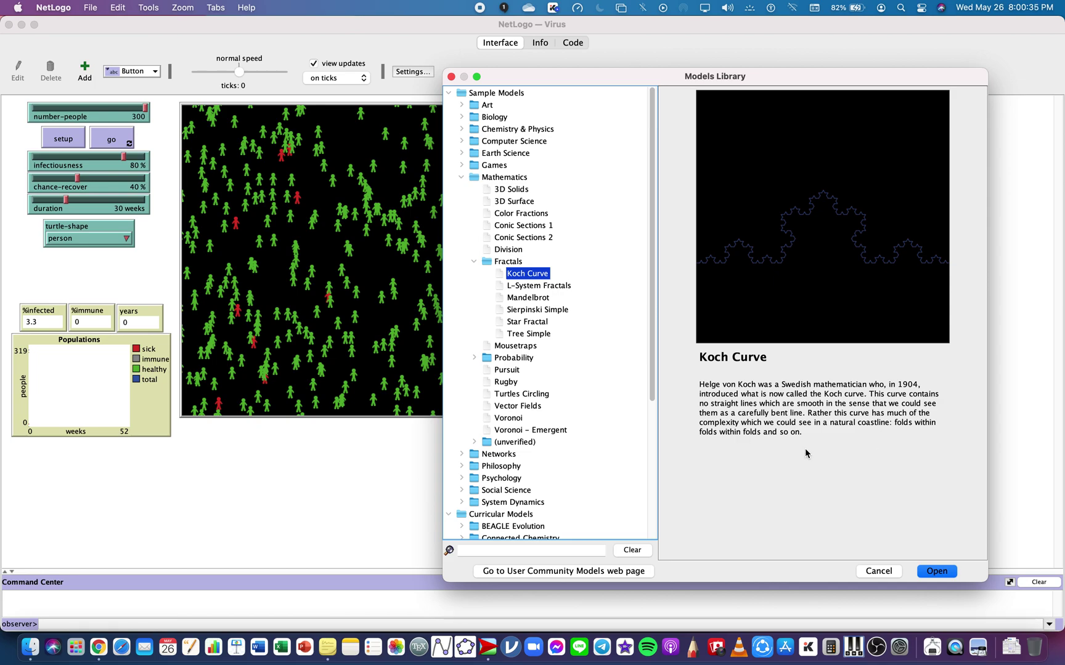
pyautogui.click(931, 573)
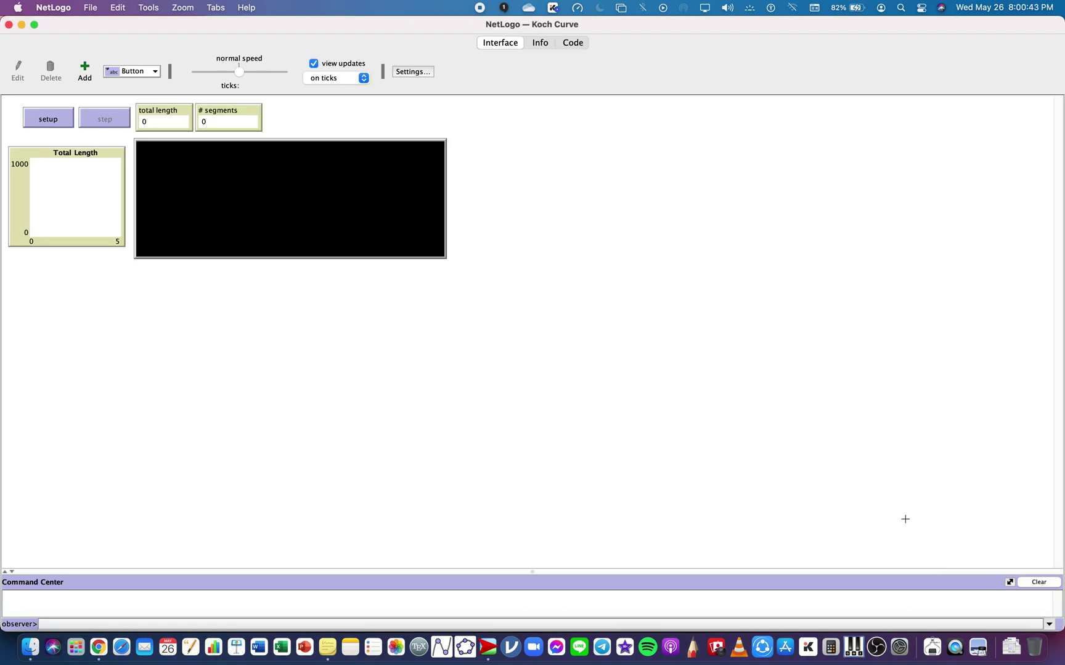
# Set up the Koch curve as one 243-long segment, then step to 4 segments of length 324.
pyautogui.click(48, 123)
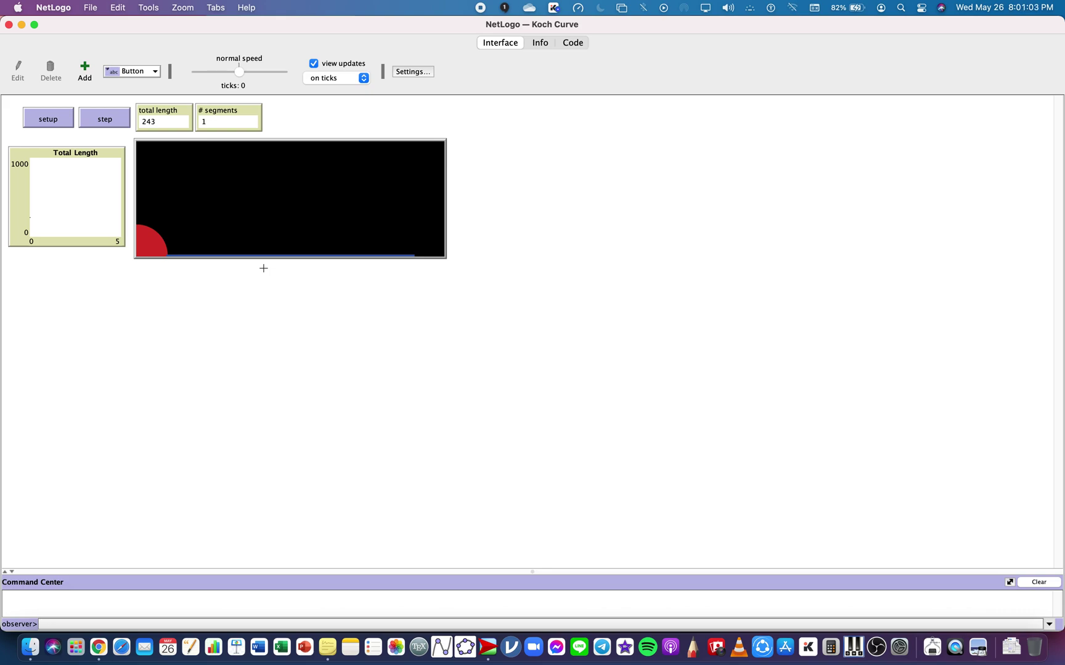
pyautogui.click(96, 113)
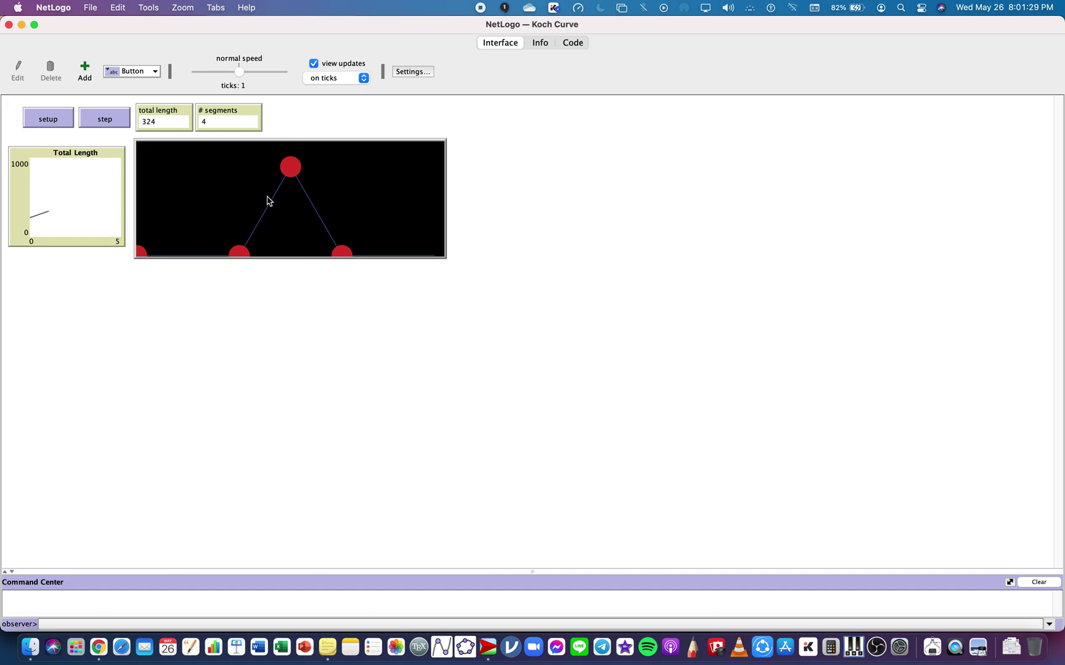
# Step the Koch curve twice more to 3 ticks: 64 segments, total length 576.
pyautogui.moveTo(102, 184)
pyautogui.click(115, 126)
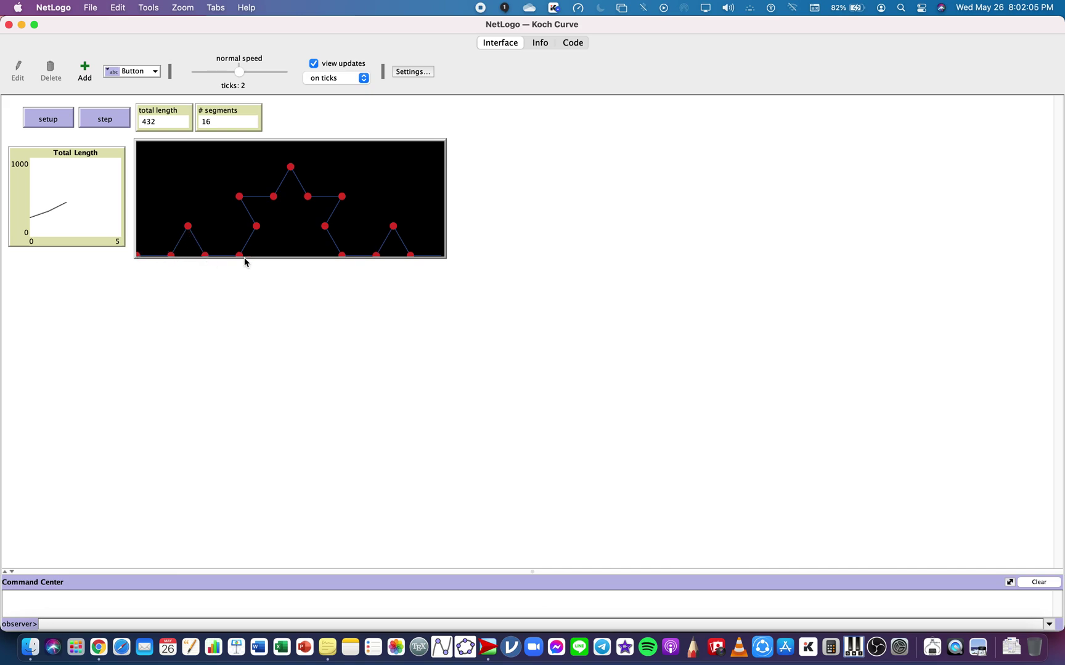
pyautogui.click(109, 127)
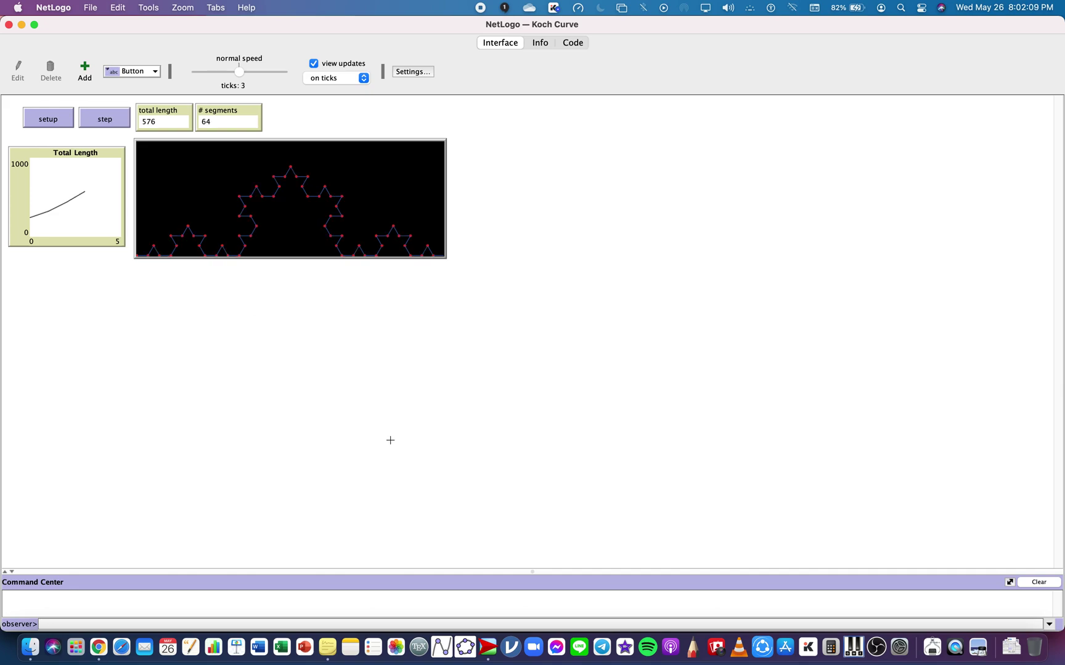
# Step the curve through 256, 1024, 4096, 16384 and 65536 segments and beyond, then reset it.
pyautogui.click(95, 120)
pyautogui.click(103, 123)
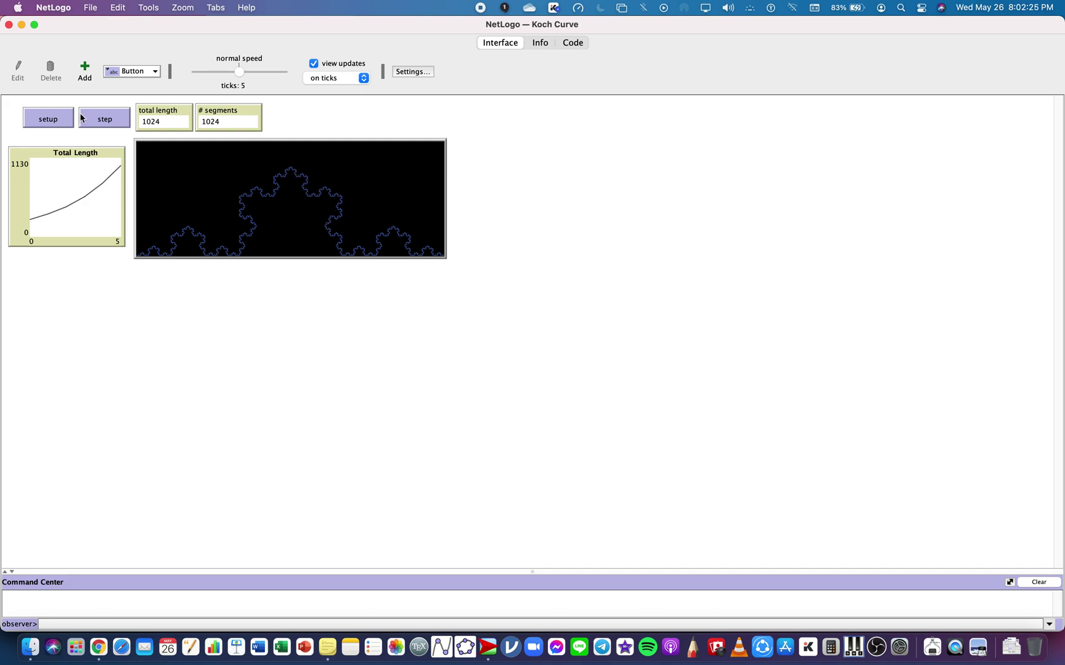
pyautogui.click(102, 120)
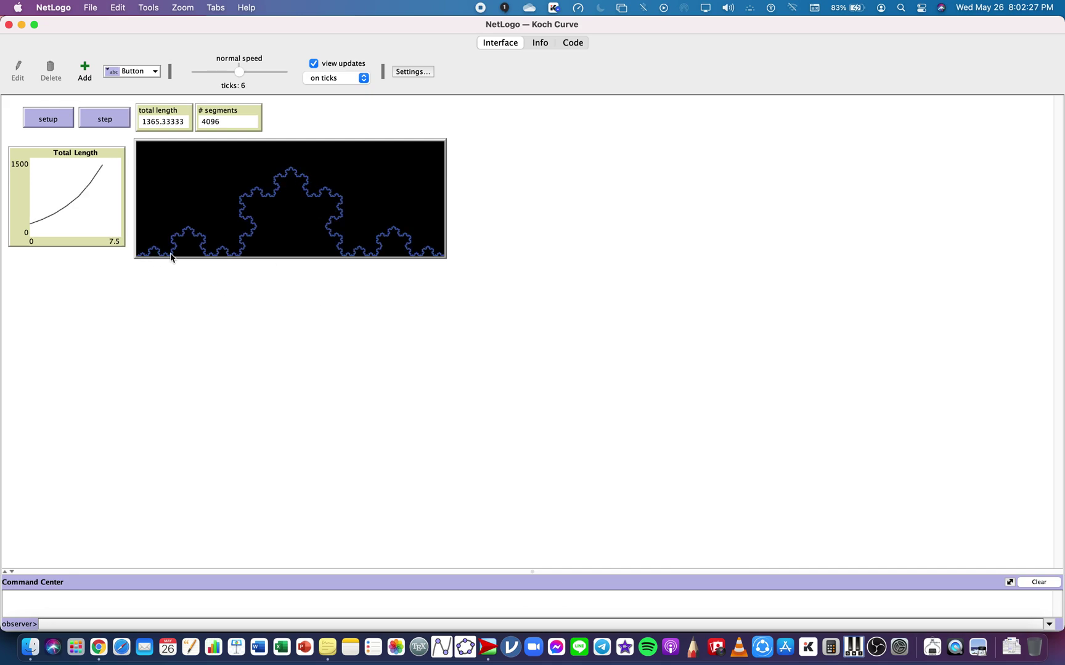
pyautogui.moveTo(103, 167)
pyautogui.click(113, 127)
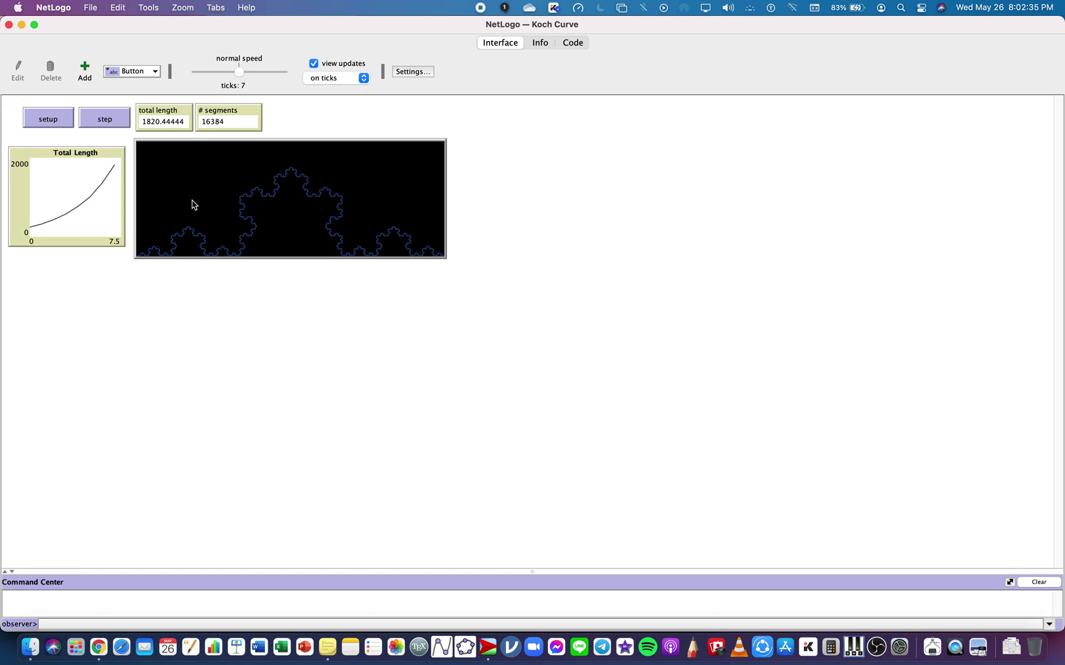
pyautogui.click(100, 129)
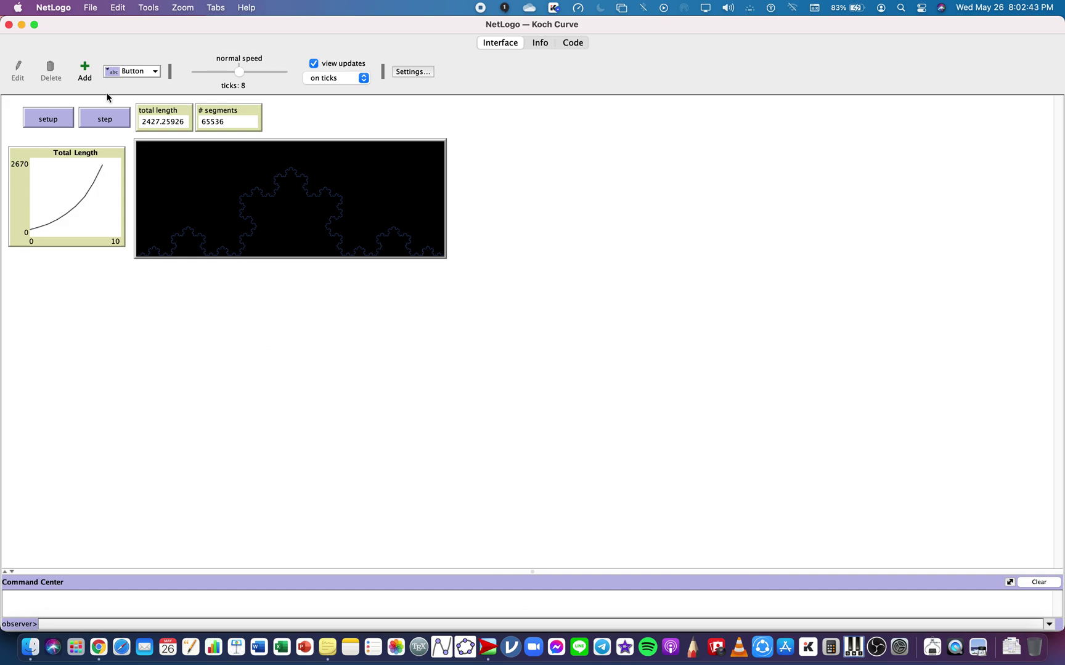
pyautogui.click(114, 122)
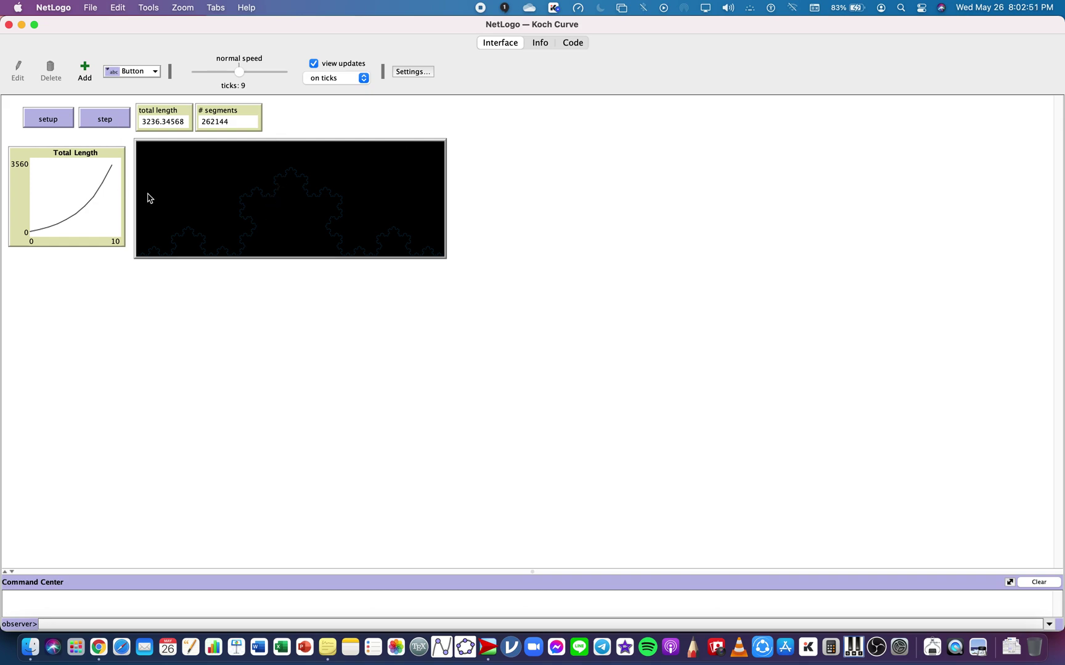
pyautogui.click(48, 118)
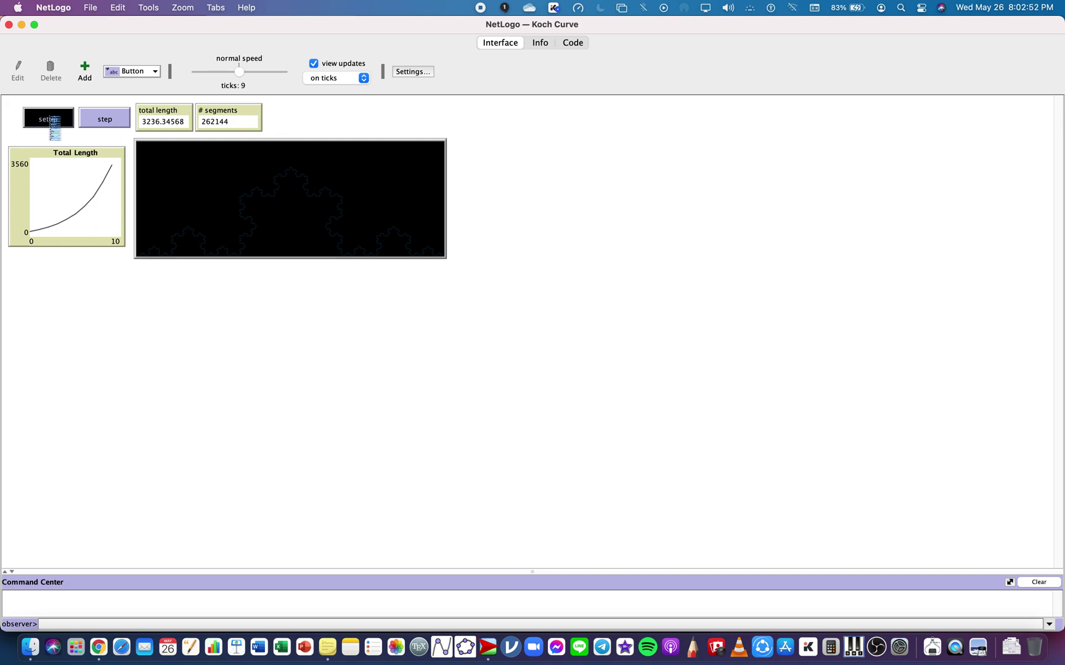
# Step the Koch curve five times back to 5 ticks, 1024 segments and length 1024.
pyautogui.click(109, 123)
pyautogui.click(109, 123)
pyautogui.click(108, 124)
pyautogui.click(108, 124)
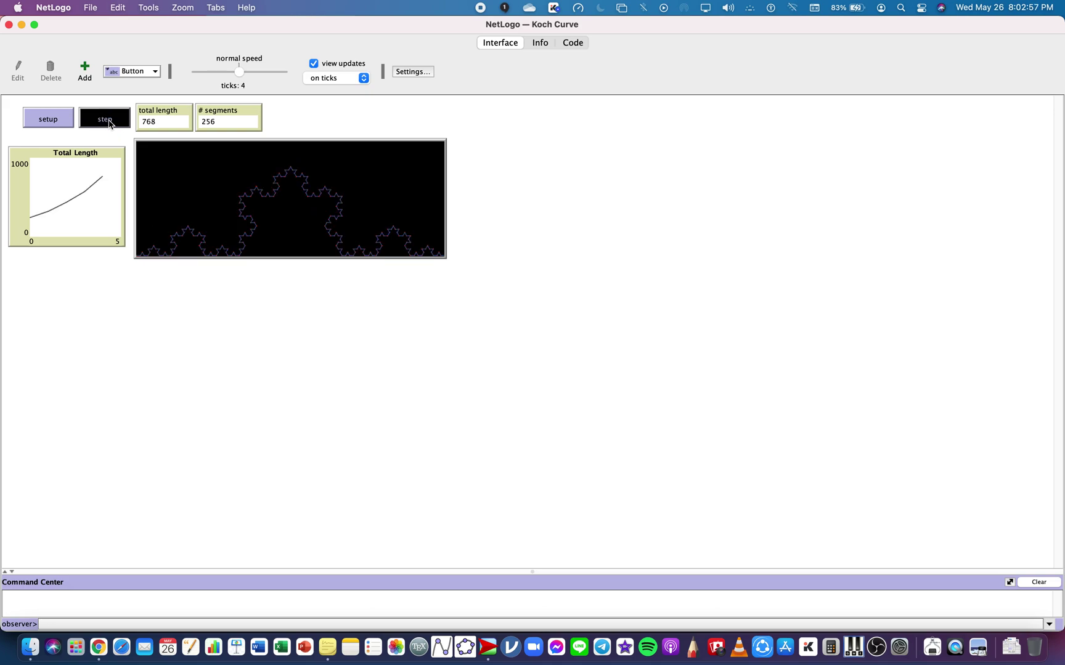
pyautogui.click(109, 123)
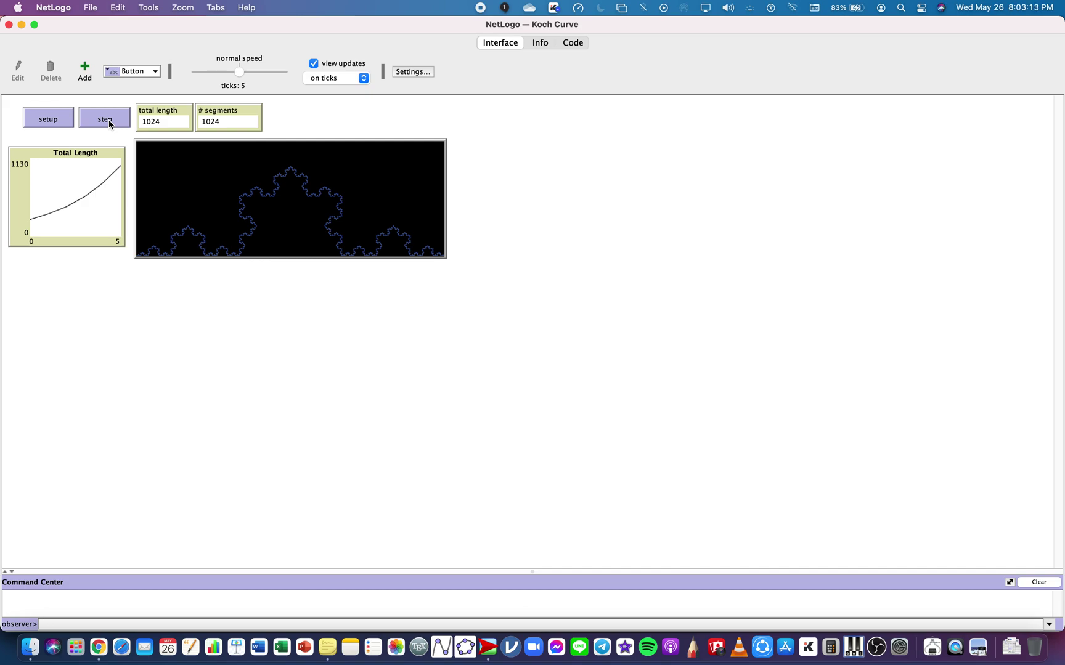
pyautogui.click(90, 7)
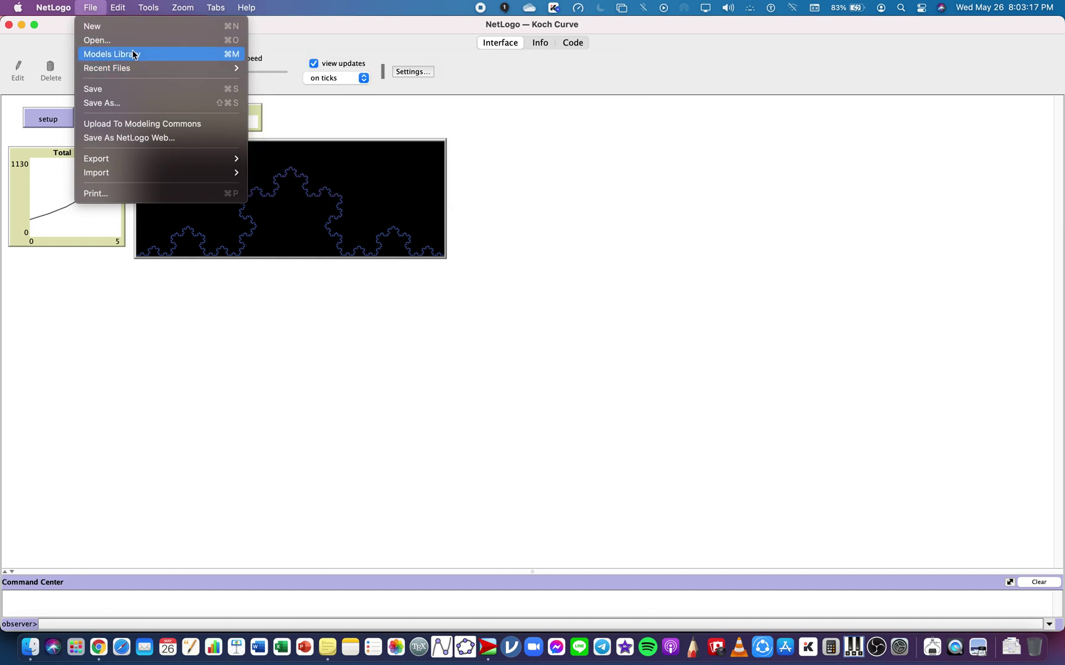
# Open Sierpinski Simple from the Fractals section of the Models Library.
pyautogui.click(155, 55)
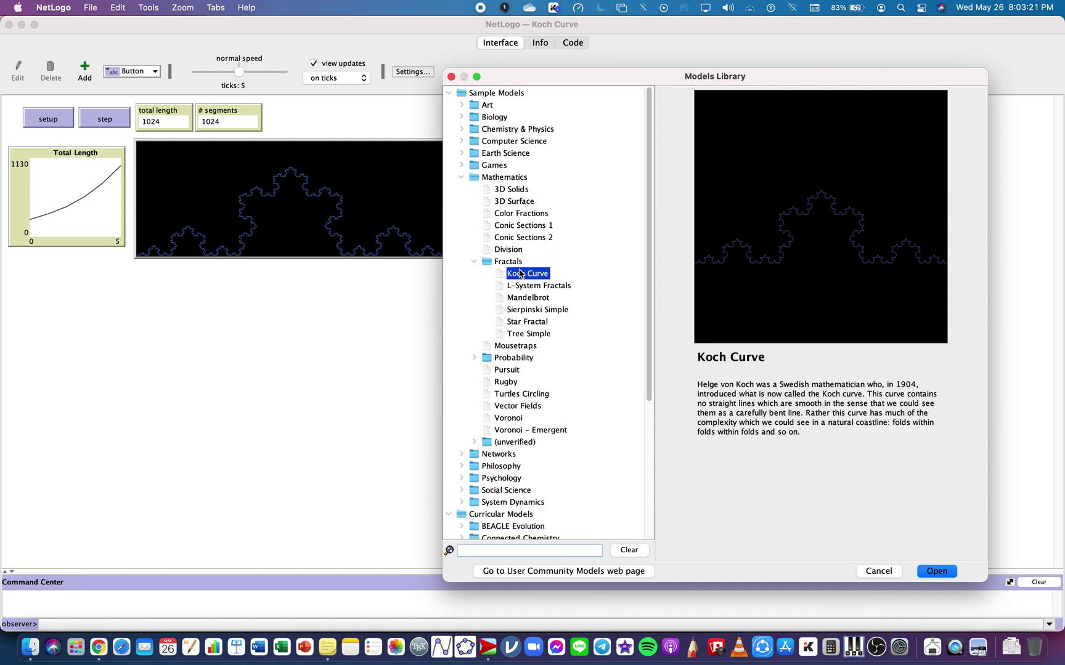
pyautogui.click(524, 311)
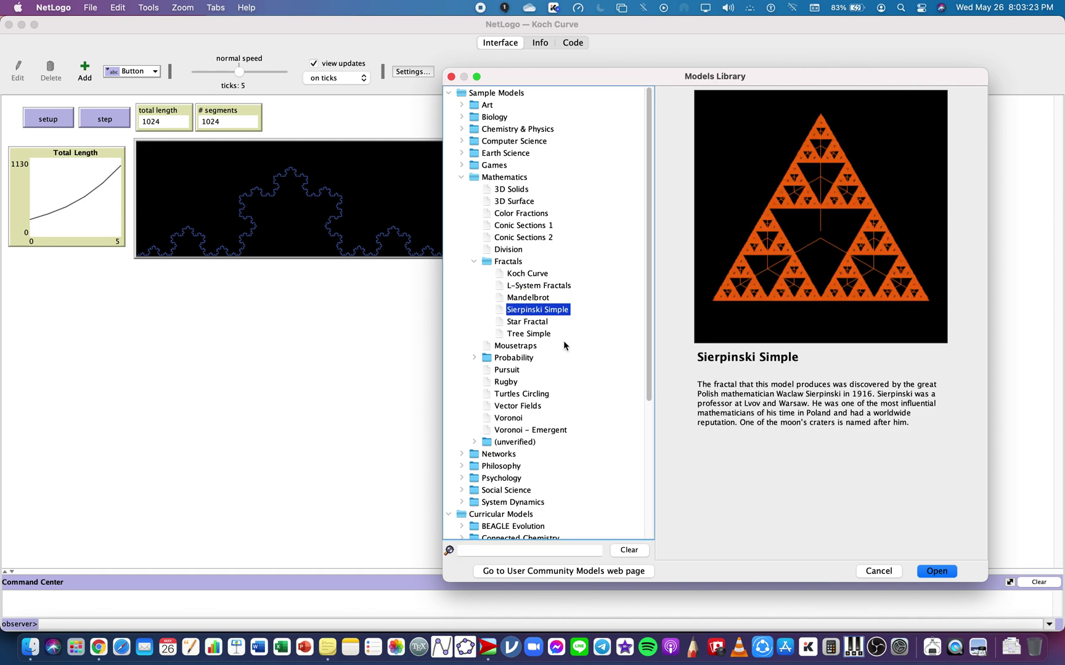
pyautogui.click(938, 573)
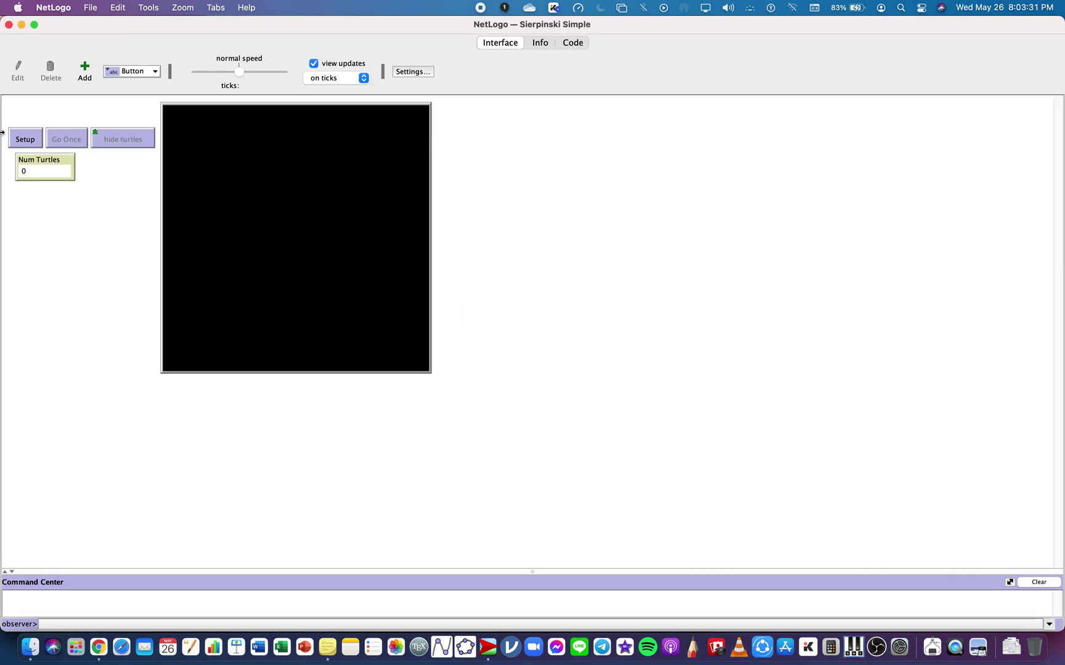
# Set up Sierpinski Simple and step it to 8 ticks, forming nested red triangles.
pyautogui.click(13, 137)
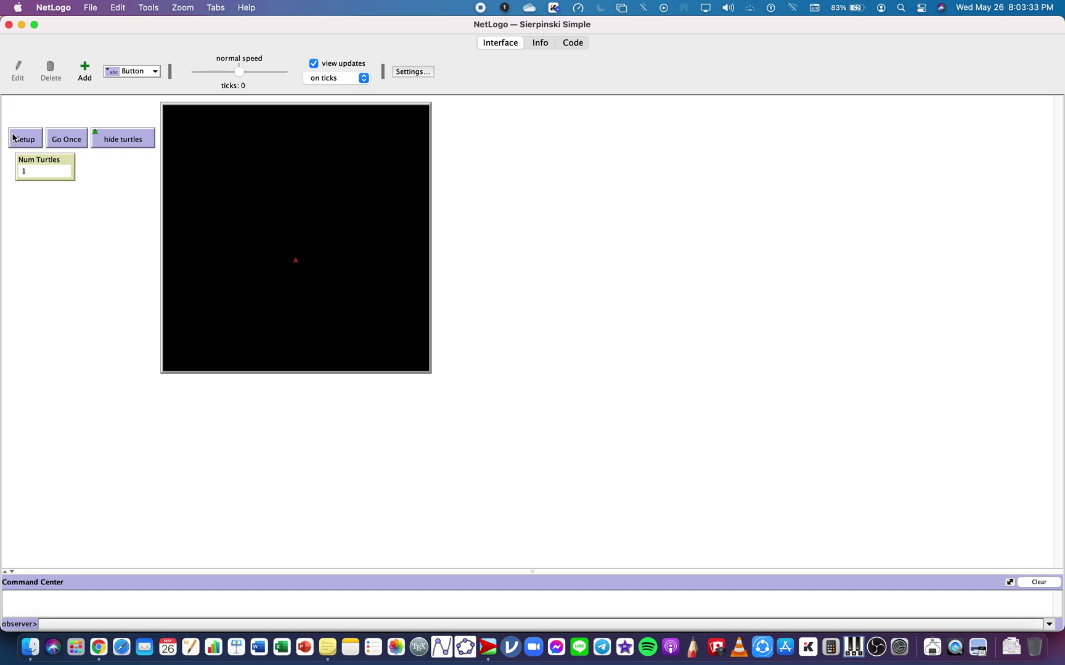
pyautogui.click(72, 141)
pyautogui.click(83, 142)
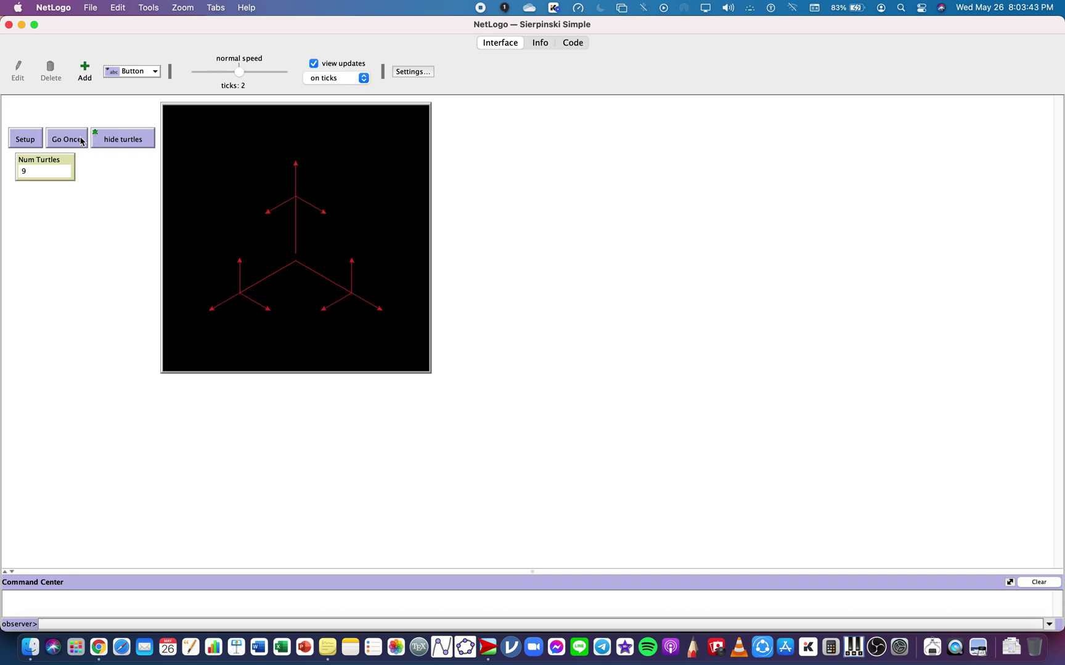
pyautogui.click(74, 143)
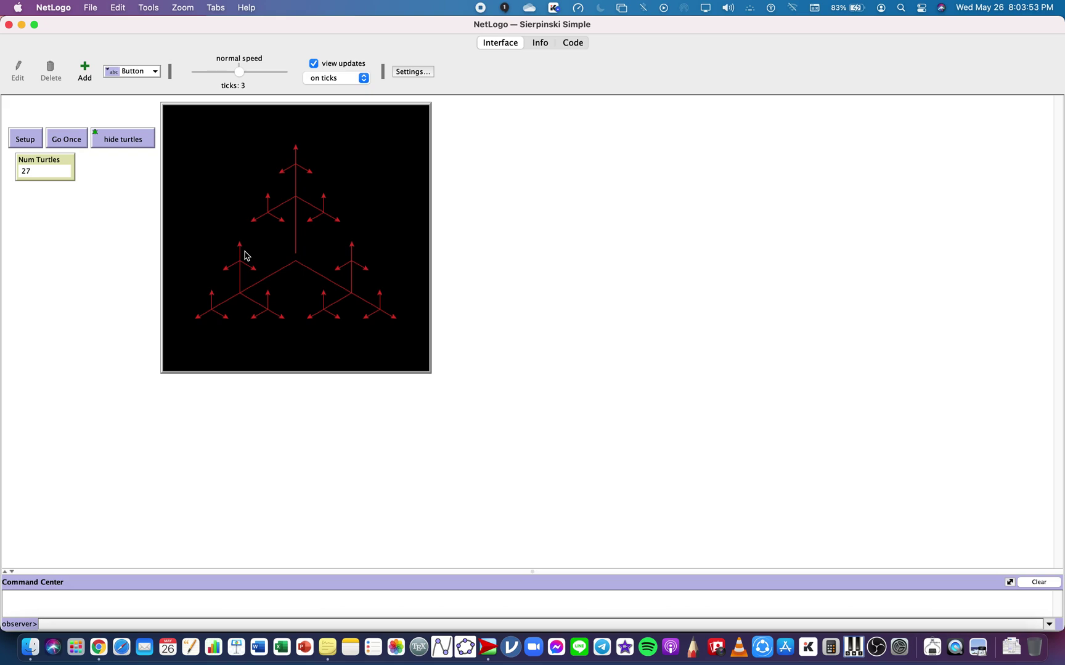
pyautogui.click(79, 146)
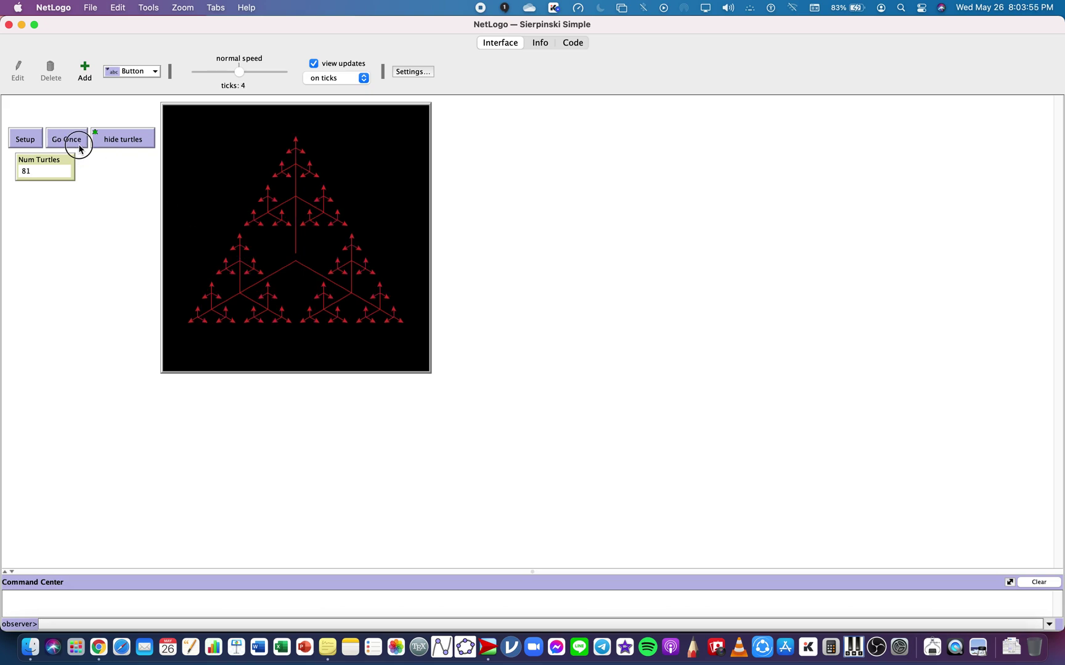
pyautogui.click(79, 147)
pyautogui.click(79, 147)
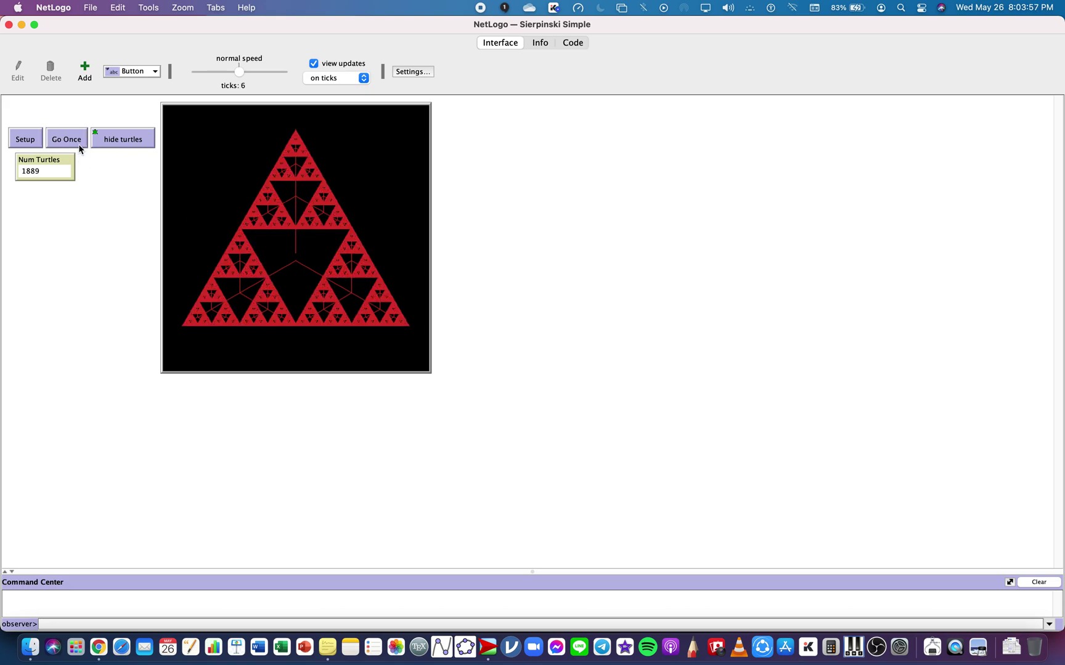
pyautogui.click(79, 146)
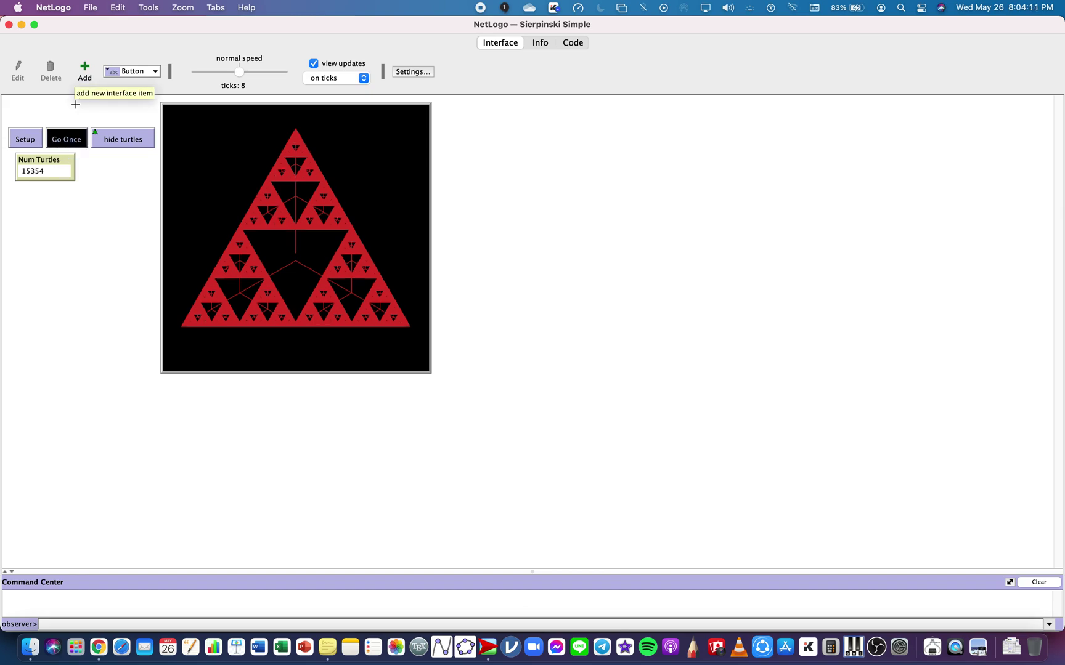
# Step the Sierpinski triangle three more times to 11 ticks and 528762 turtles.
pyautogui.click(75, 139)
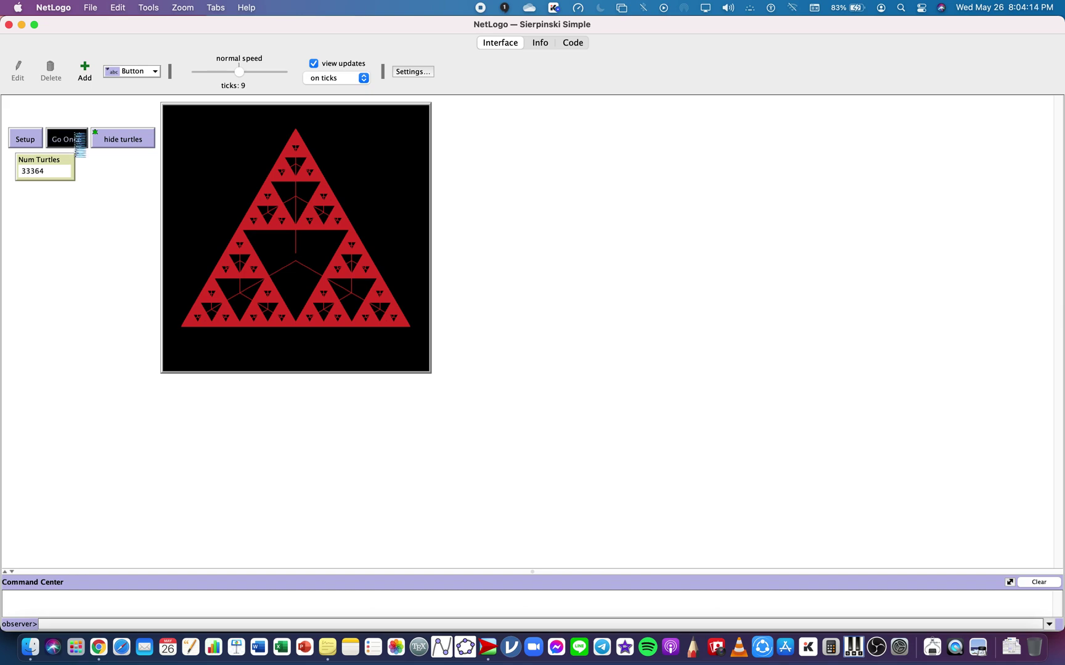
pyautogui.click(75, 139)
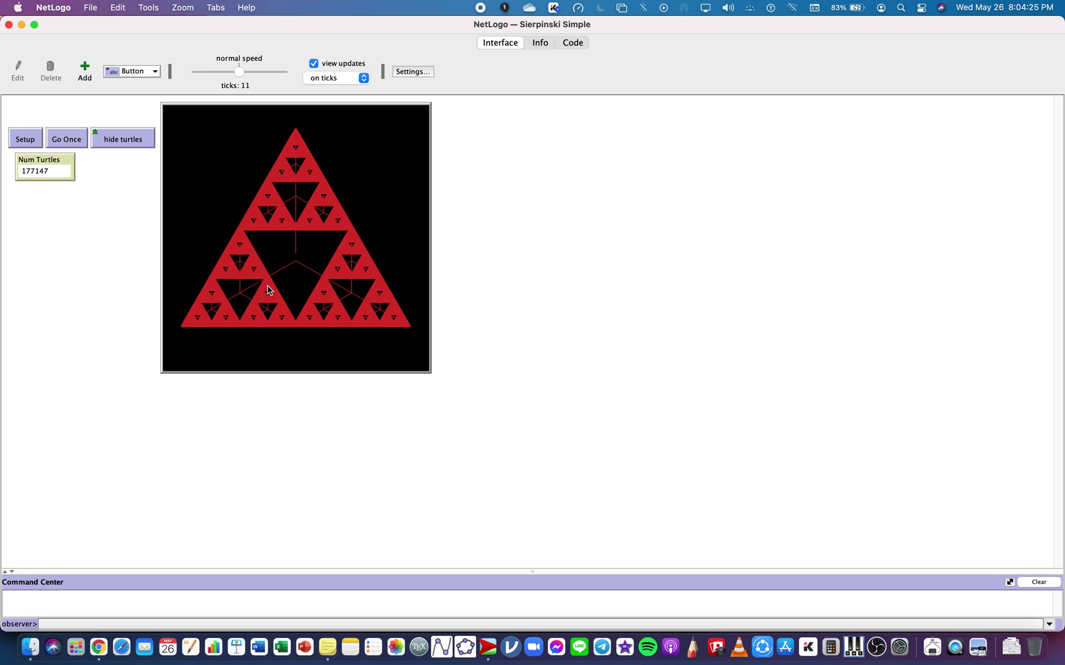
pyautogui.click(84, 143)
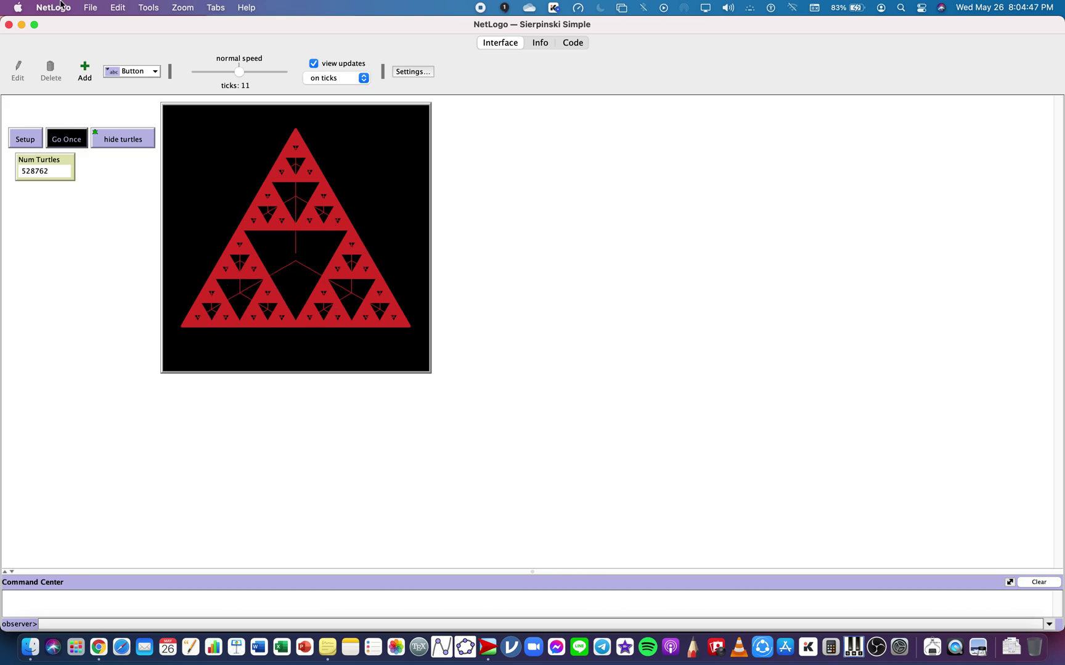
# Load Star Fractal from Mathematics > Fractals and lower fractal-level from 3 to 1.
pyautogui.click(91, 9)
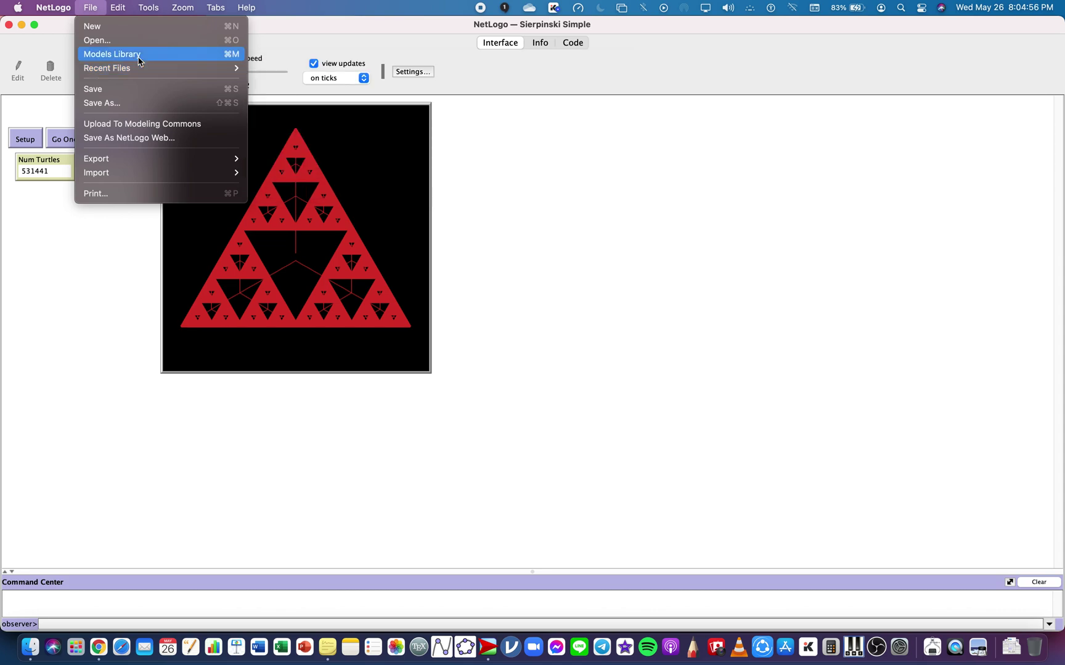
pyautogui.click(180, 60)
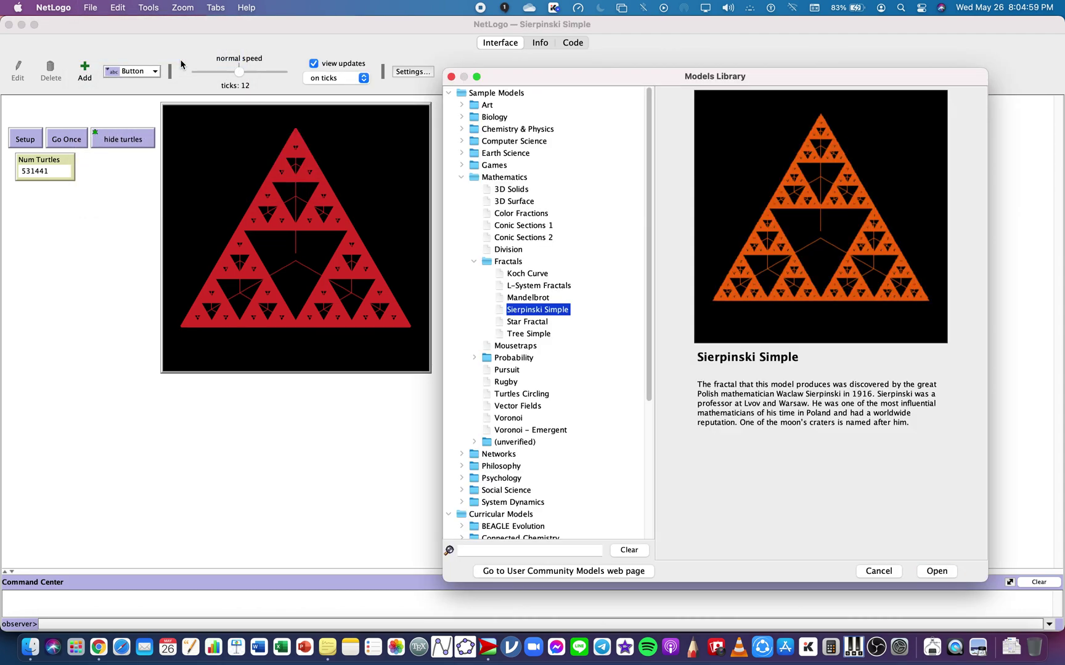
pyautogui.click(532, 323)
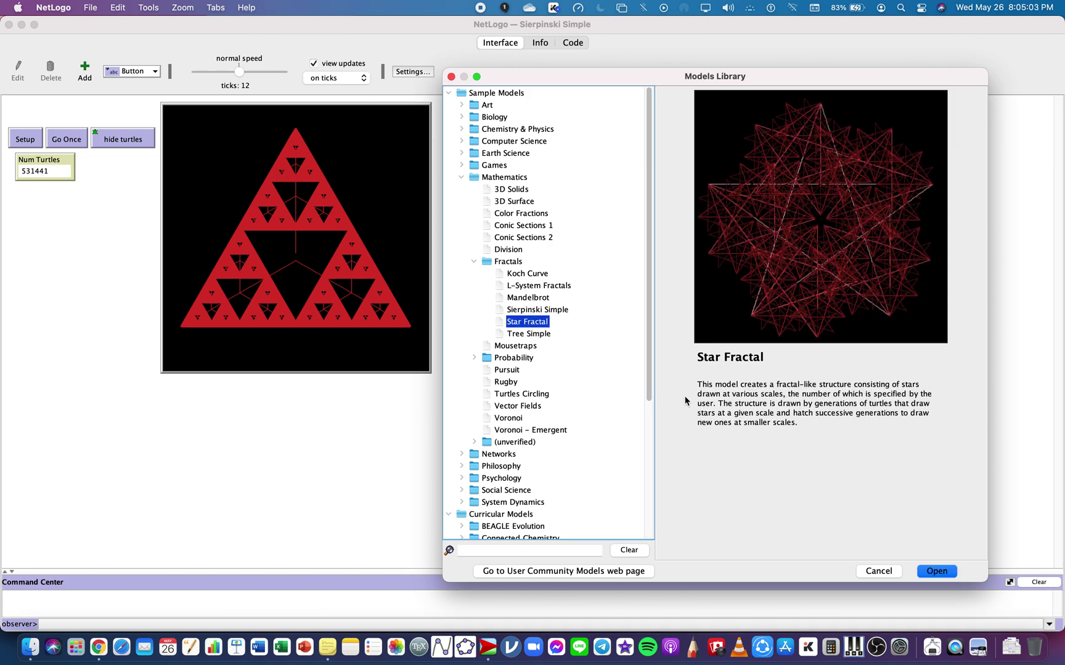
pyautogui.click(931, 573)
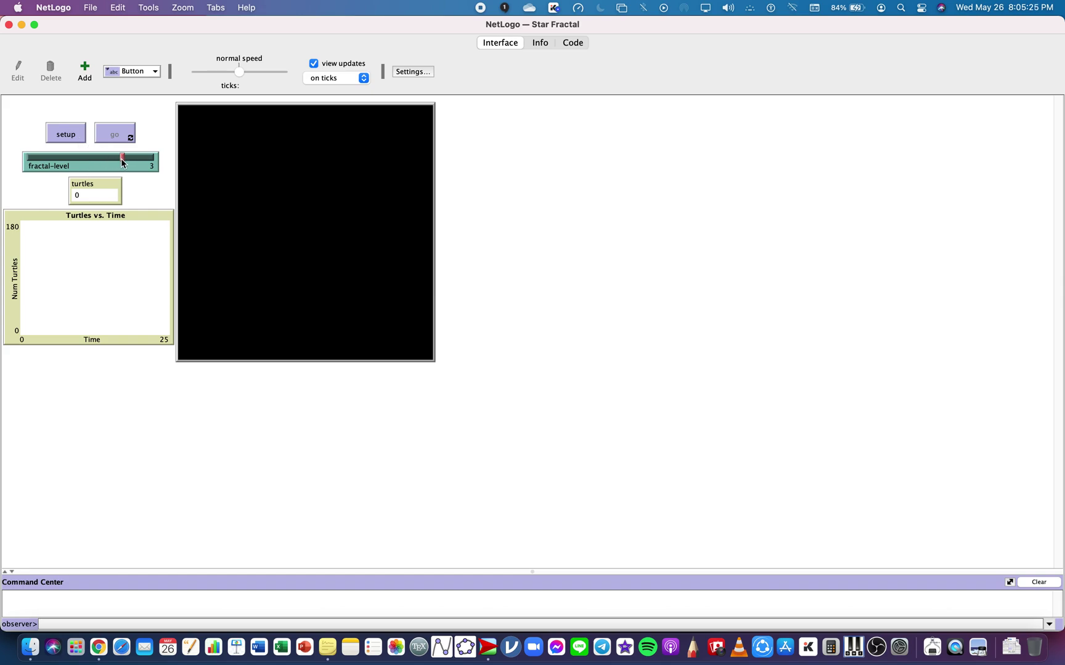
pyautogui.moveTo(122, 160); pyautogui.dragTo(26, 161)
# Draw the level-0 single star, then redraw it with the speed slider set slower.
pyautogui.click(75, 135)
pyautogui.click(110, 134)
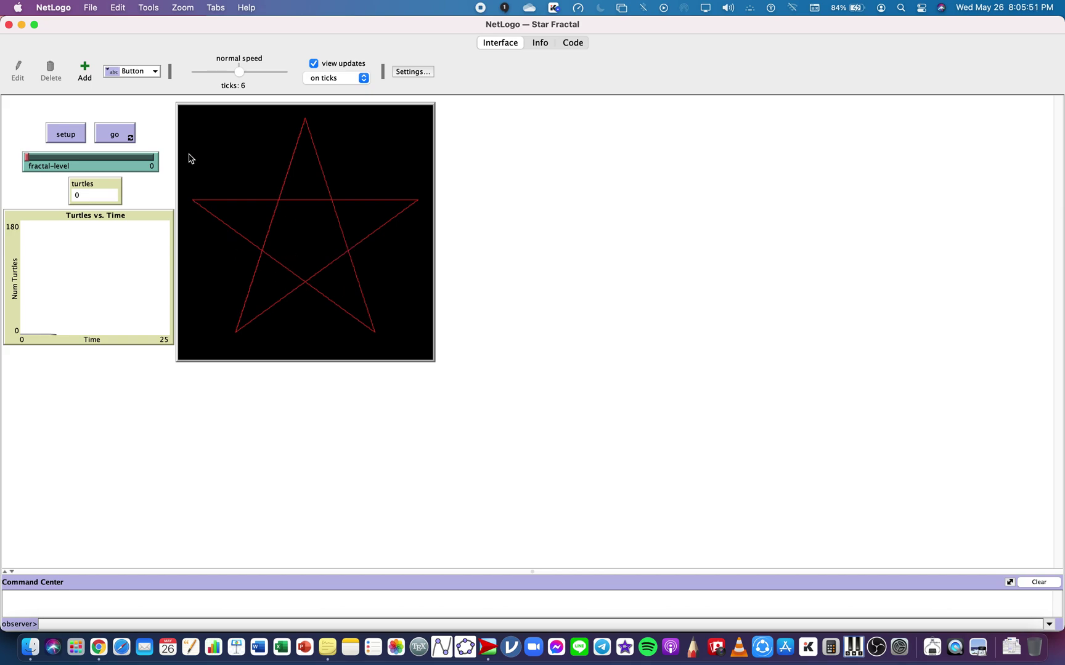
pyautogui.click(69, 138)
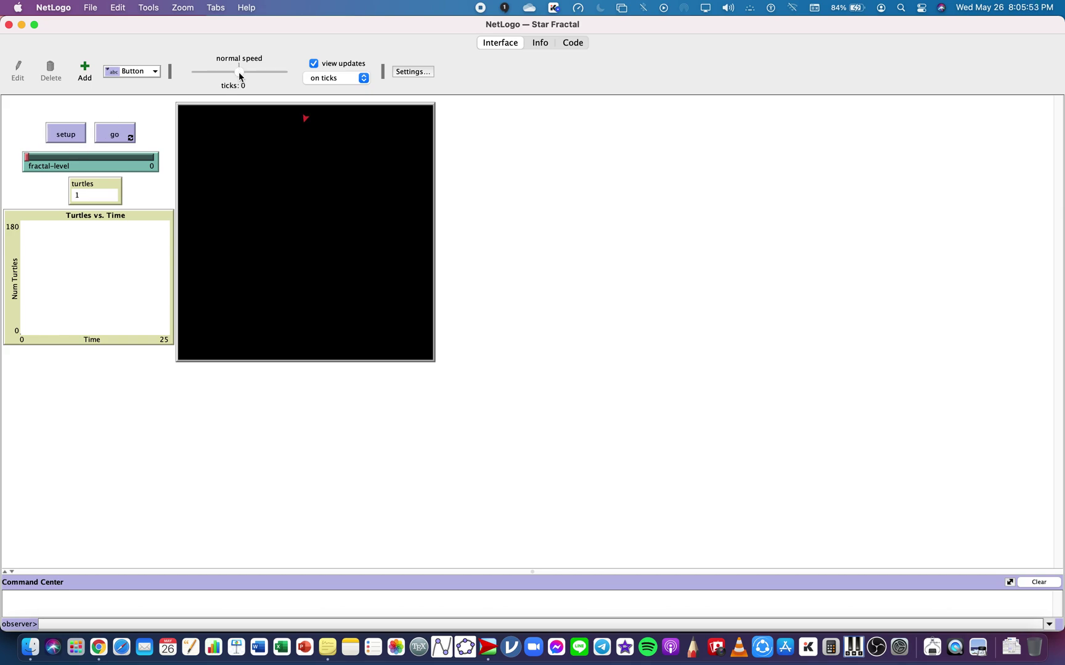
pyautogui.moveTo(240, 76); pyautogui.dragTo(215, 80)
pyautogui.moveTo(226, 72); pyautogui.dragTo(214, 72)
pyautogui.click(124, 140)
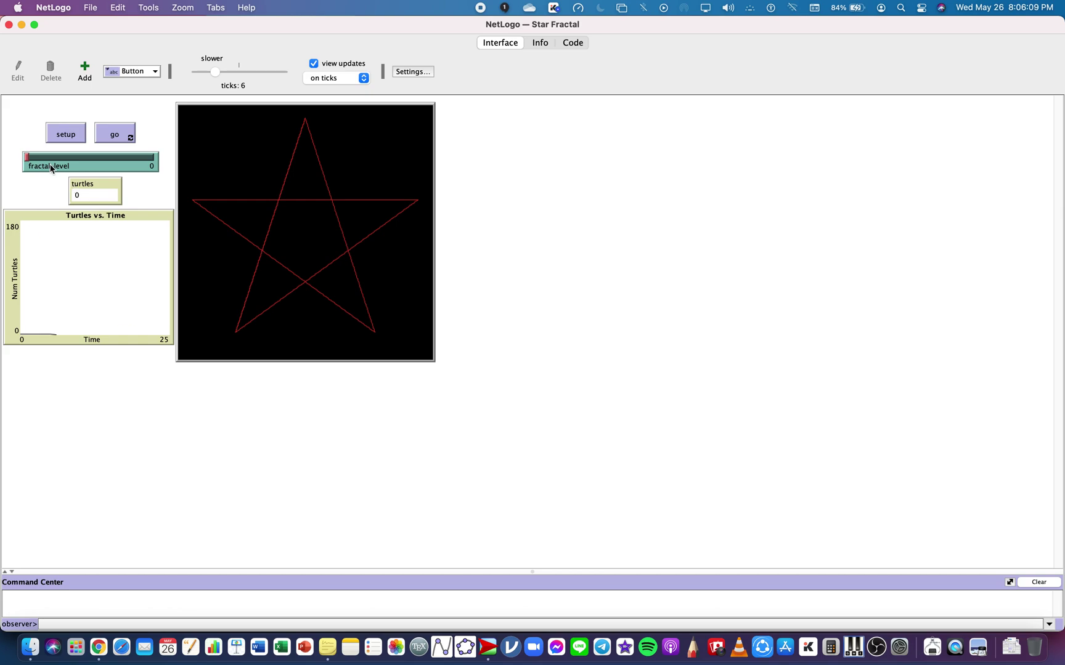
# Draw the level-1 star fractal, slowing the speed slightly and running it twice.
pyautogui.moveTo(27, 161); pyautogui.dragTo(58, 161)
pyautogui.click(76, 140)
pyautogui.click(121, 138)
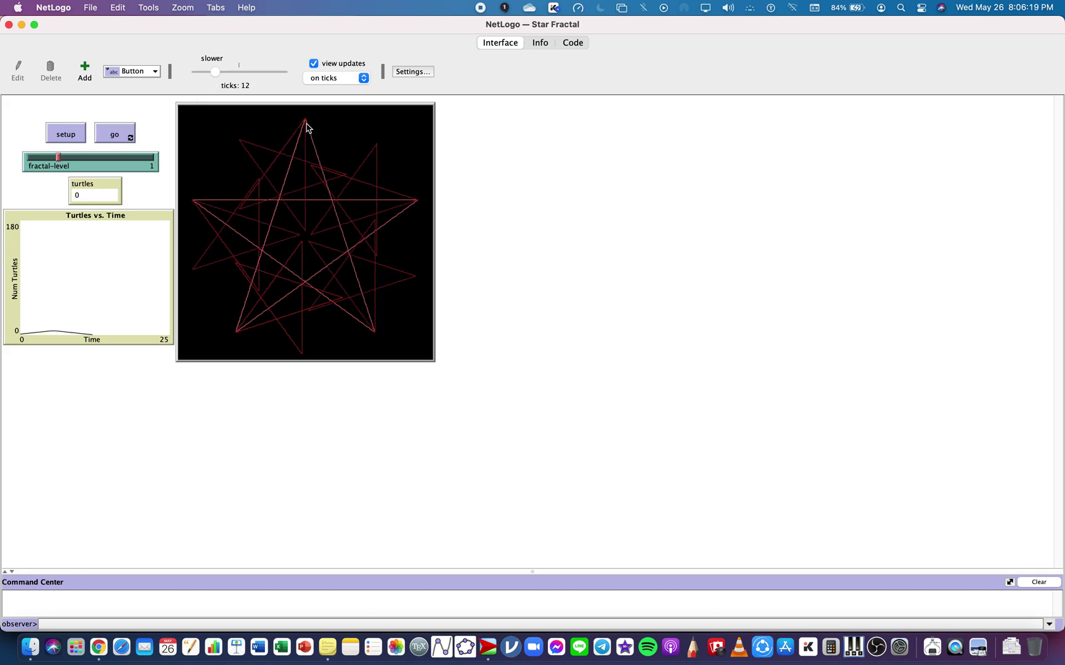
pyautogui.moveTo(214, 72); pyautogui.dragTo(209, 75)
pyautogui.click(73, 138)
pyautogui.click(120, 137)
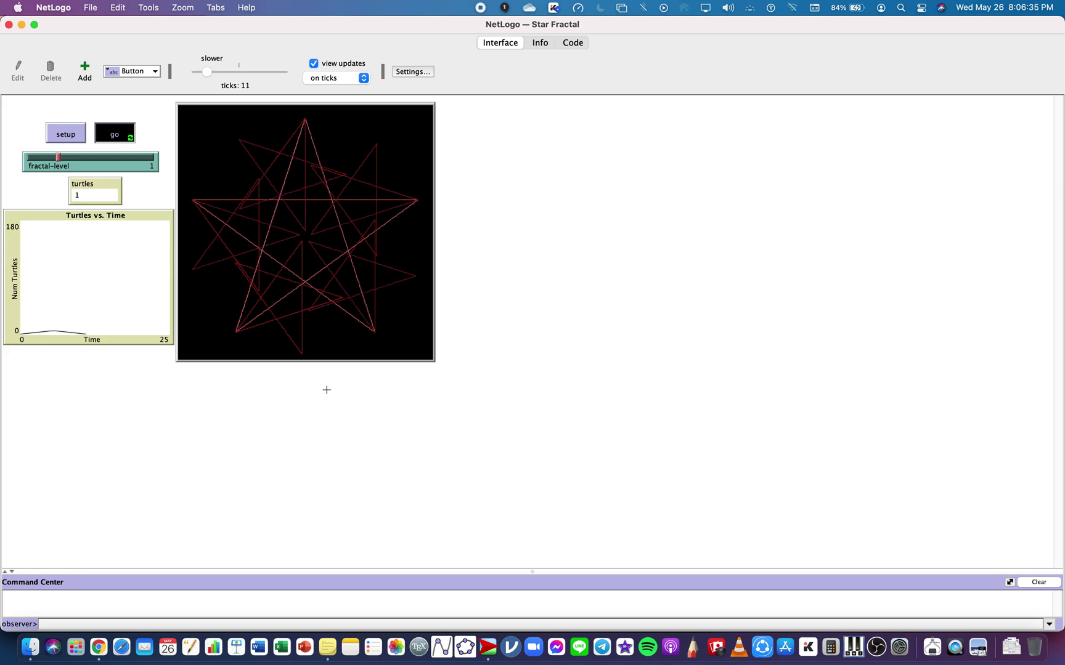
# Raise fractal-level to 2, draw the level-2 star fractal, then reset.
pyautogui.click(67, 140)
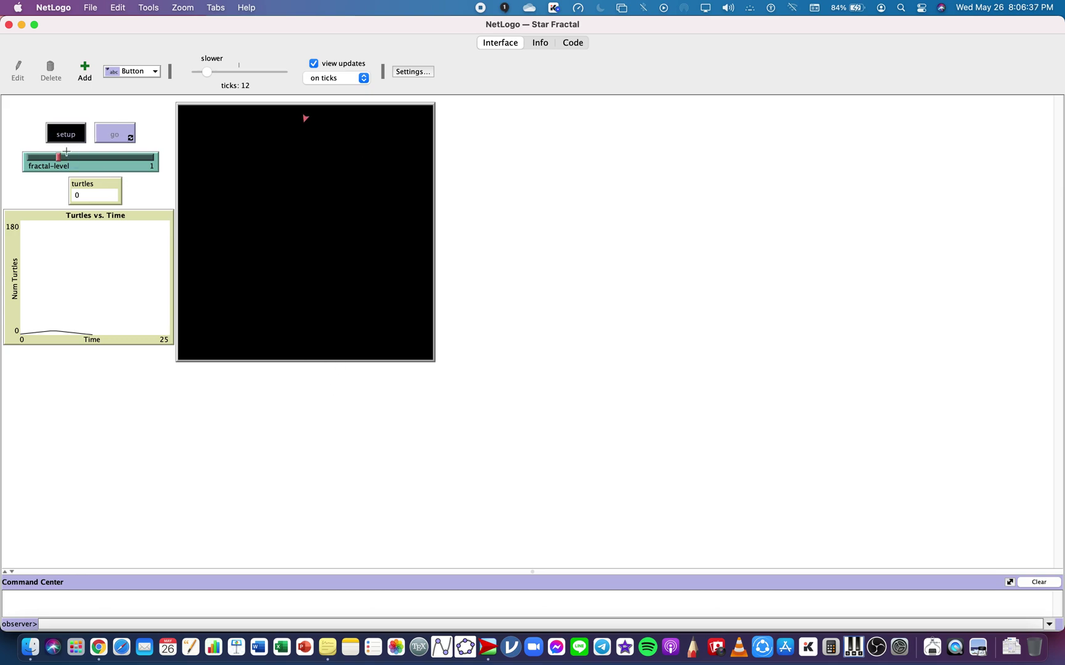
pyautogui.moveTo(59, 157); pyautogui.dragTo(91, 157)
pyautogui.click(115, 134)
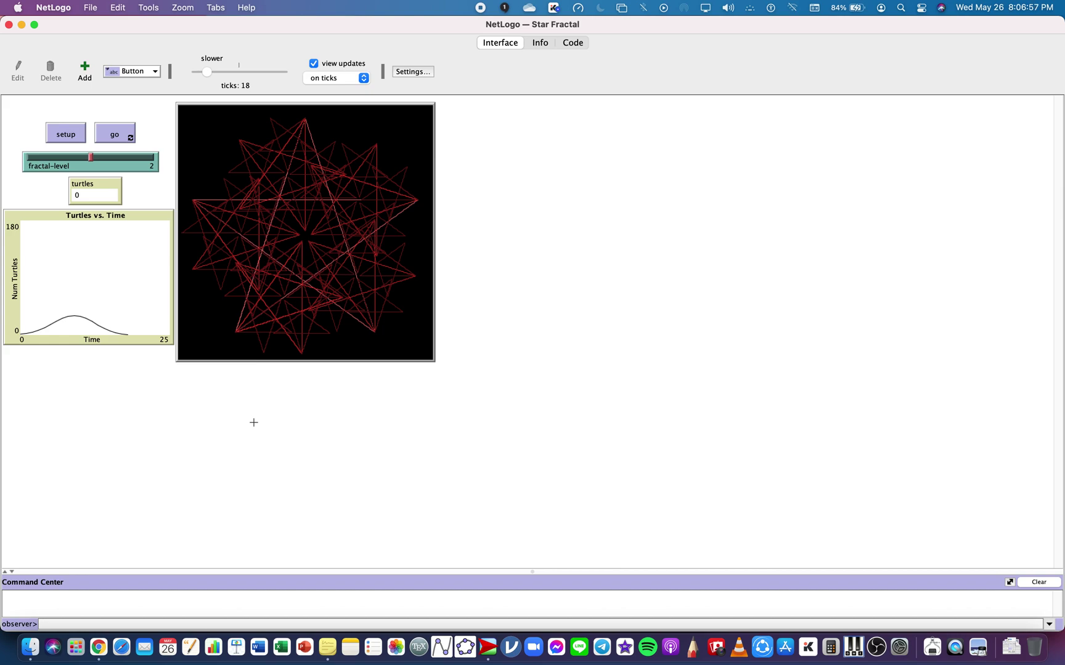
pyautogui.click(66, 134)
# Draw the star fractal at level 3, then at level 4 reaching 30 ticks and 976 turtles.
pyautogui.click(112, 159)
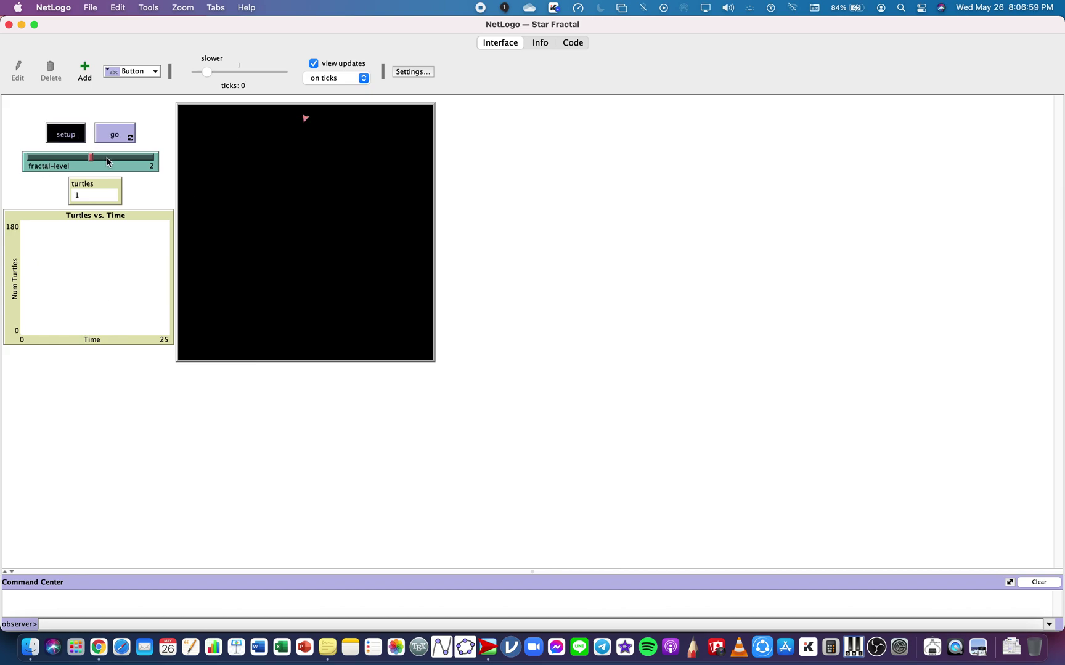
pyautogui.click(117, 144)
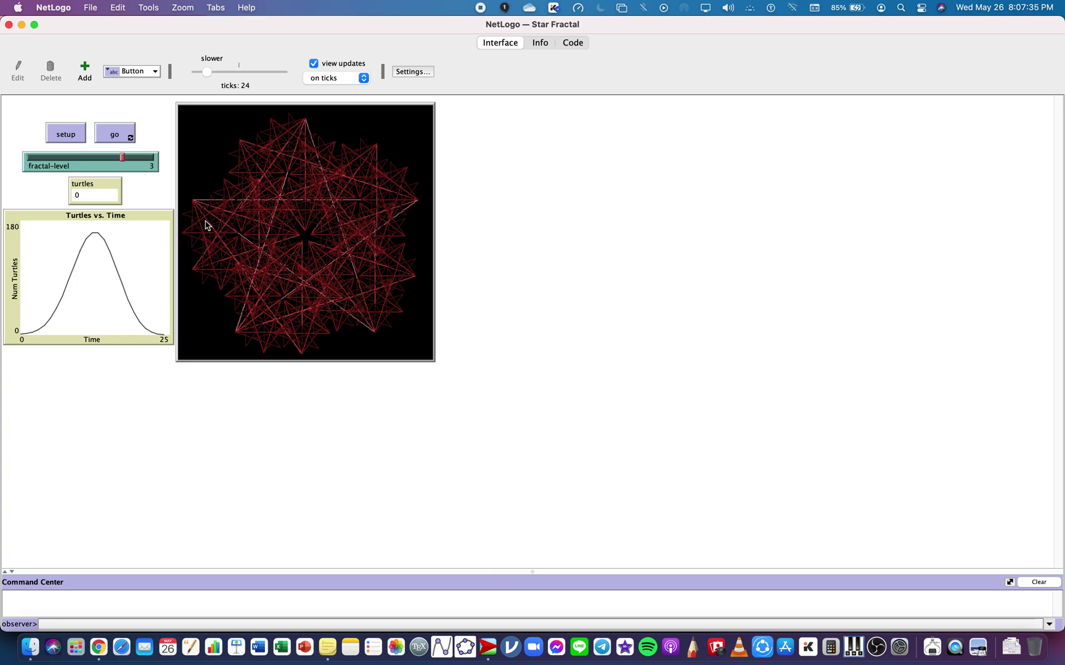
pyautogui.click(148, 159)
pyautogui.click(66, 134)
pyautogui.click(114, 133)
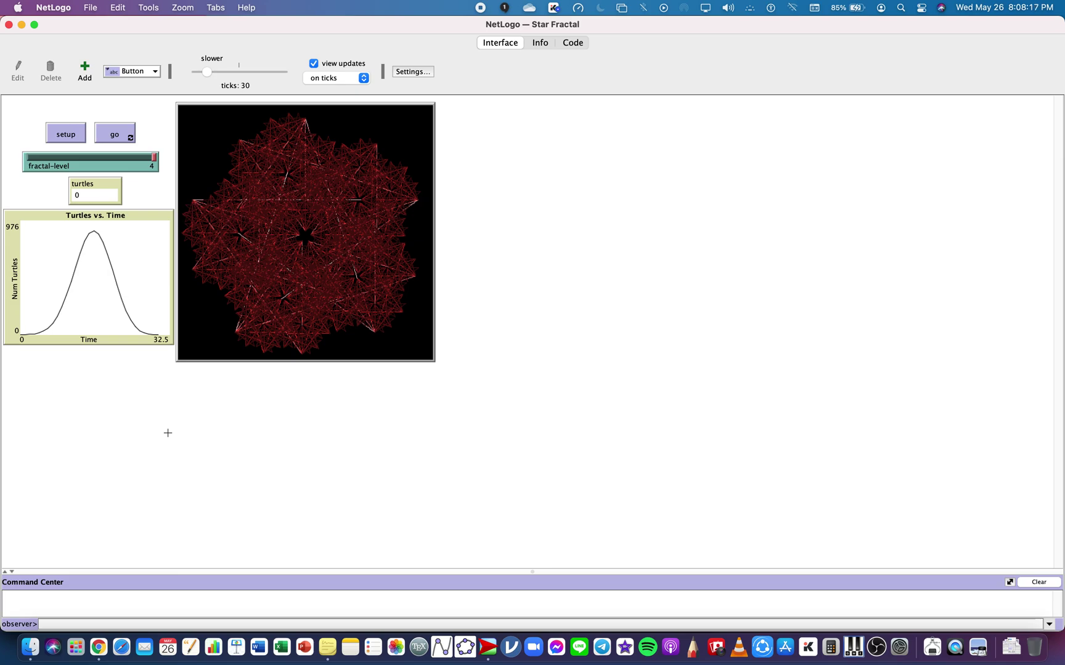
# Load Tree Simple from the Fractals section of the Models Library via Cmd+M.
pyautogui.press('super+m')
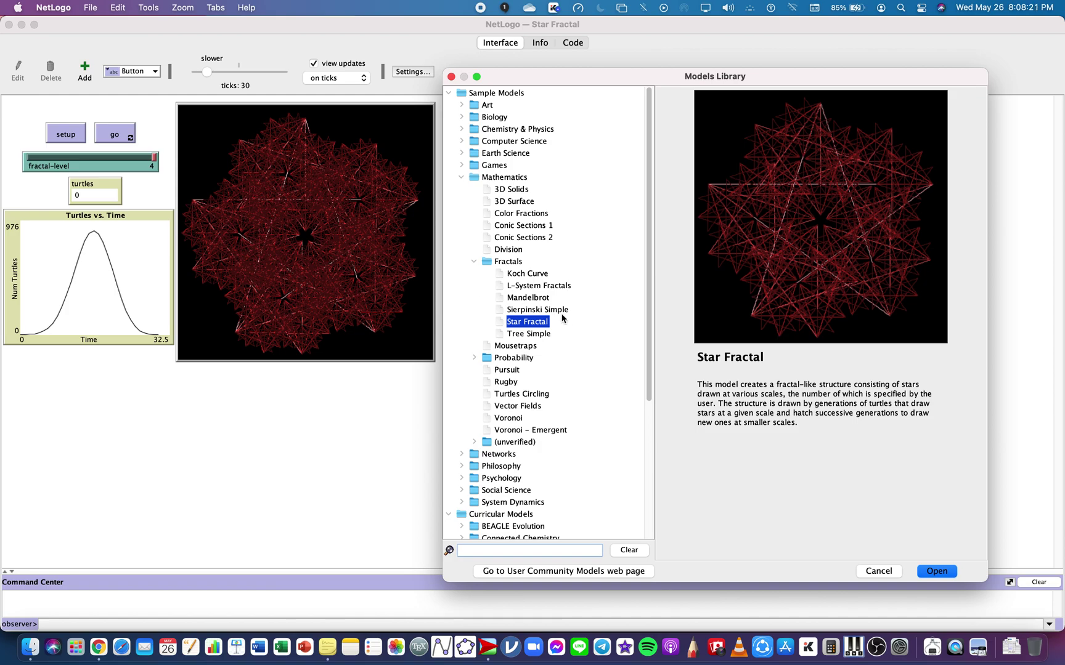
pyautogui.click(530, 335)
pyautogui.click(937, 572)
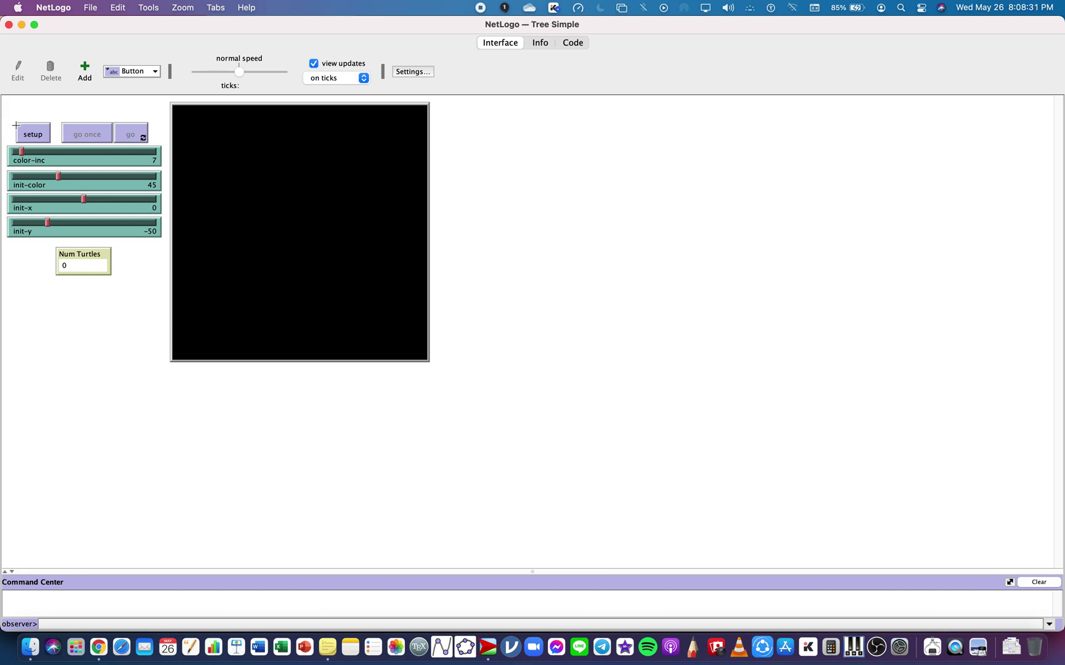
# Set up Tree Simple and grow it to 3 ticks with 8 turtles.
pyautogui.click(41, 135)
pyautogui.click(104, 136)
pyautogui.click(91, 139)
pyautogui.click(92, 139)
# Step Tree Simple ten more times to 14 ticks and 16384 turtles.
pyautogui.click(91, 138)
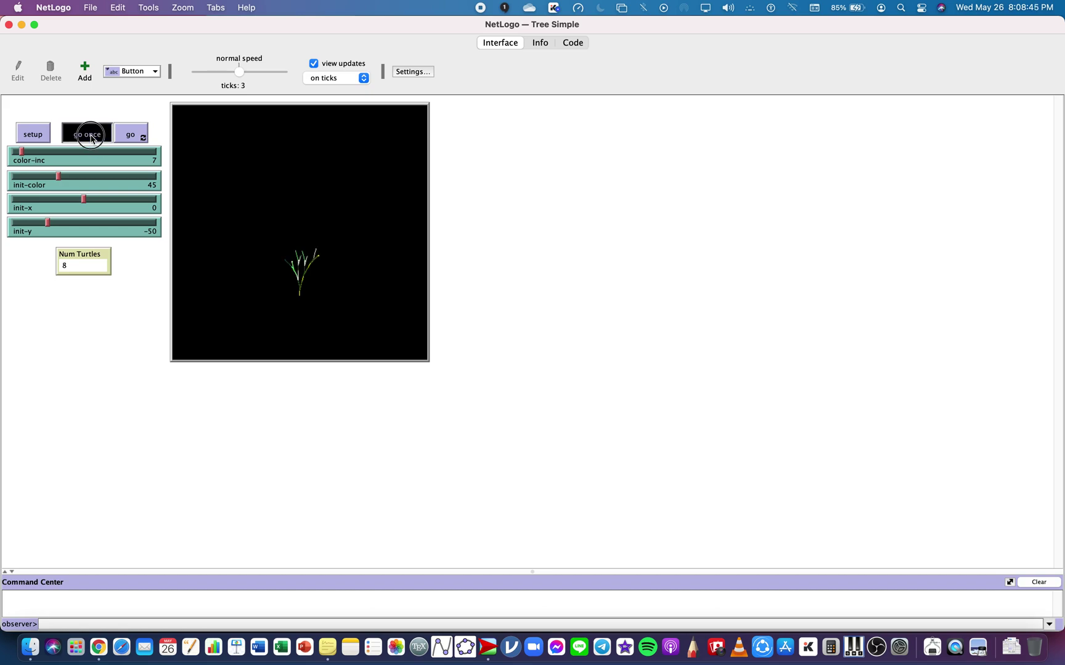
pyautogui.click(91, 138)
pyautogui.click(91, 139)
pyautogui.click(91, 139)
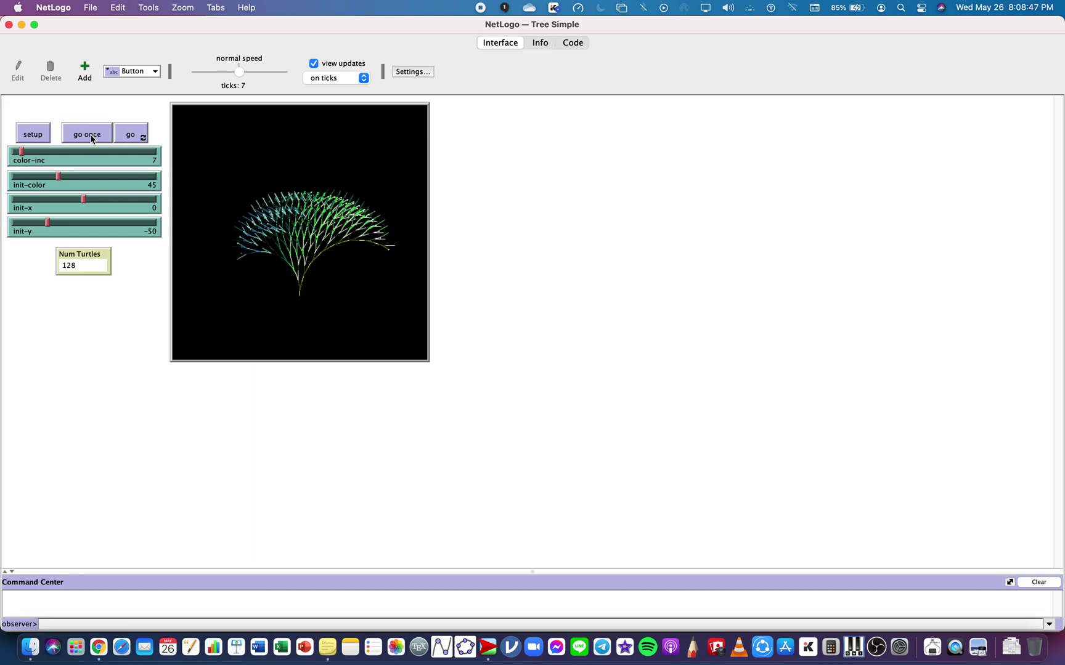
pyautogui.click(91, 138)
pyautogui.click(91, 139)
pyautogui.click(91, 139)
pyautogui.click(92, 139)
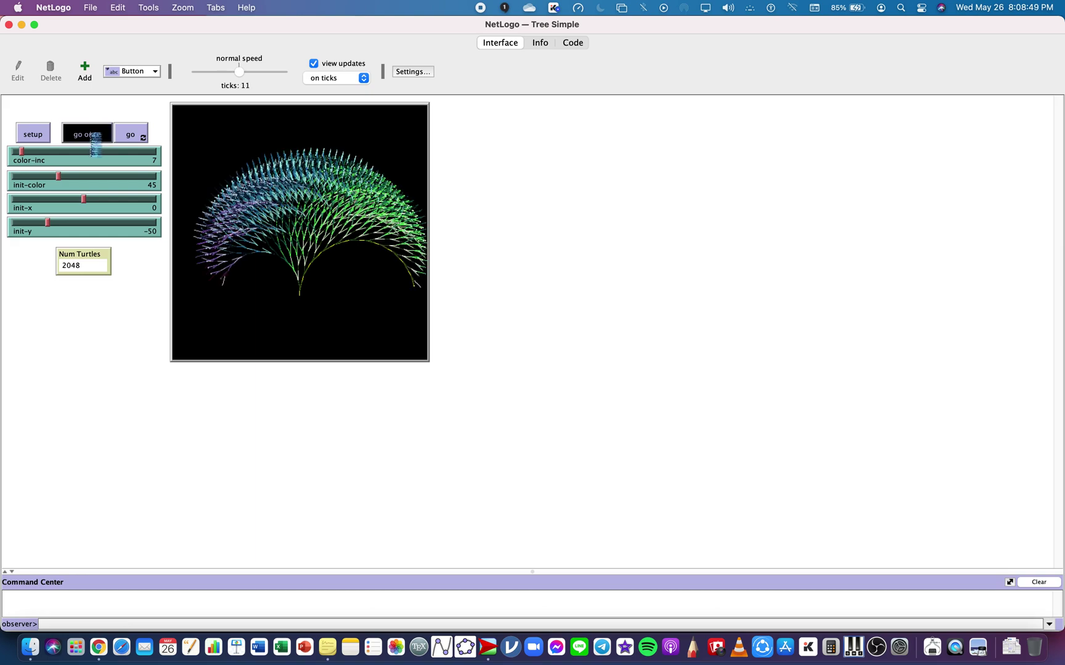
pyautogui.click(91, 139)
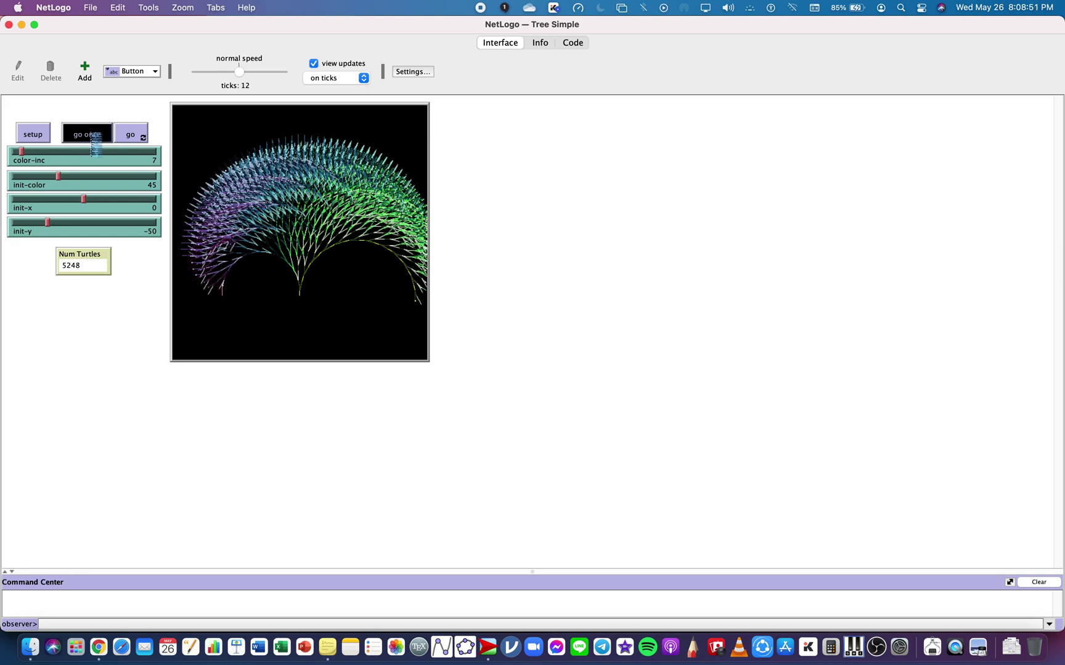
pyautogui.click(91, 139)
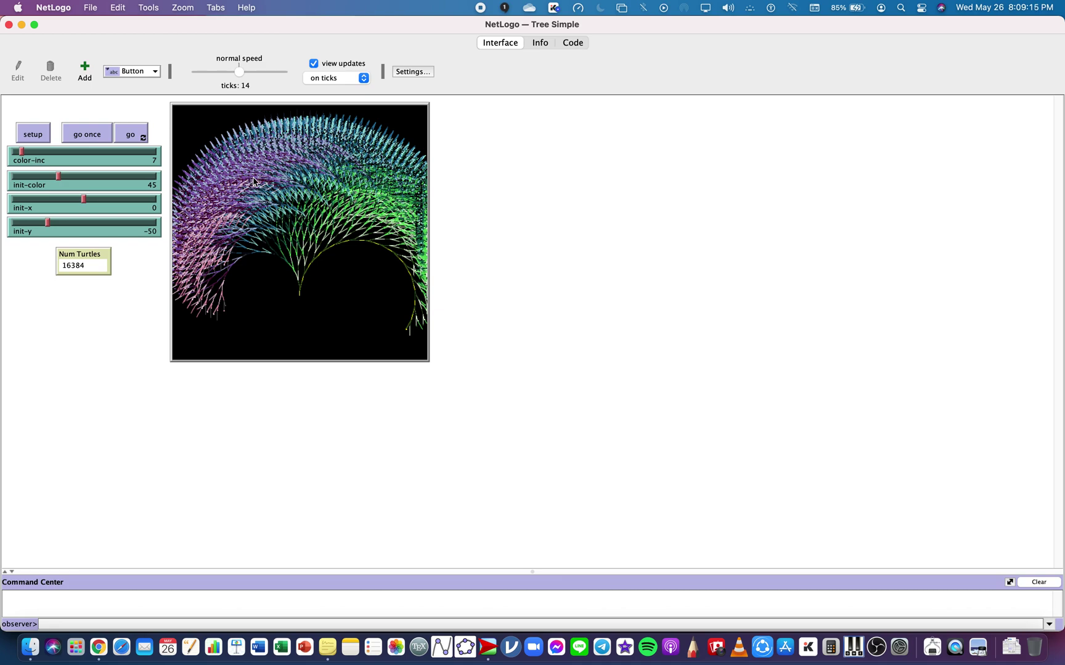
# Reopen the Models Library and preview L-System Fractals, then Mandelbrot, in the Fractals folder.
pyautogui.press('super+m')
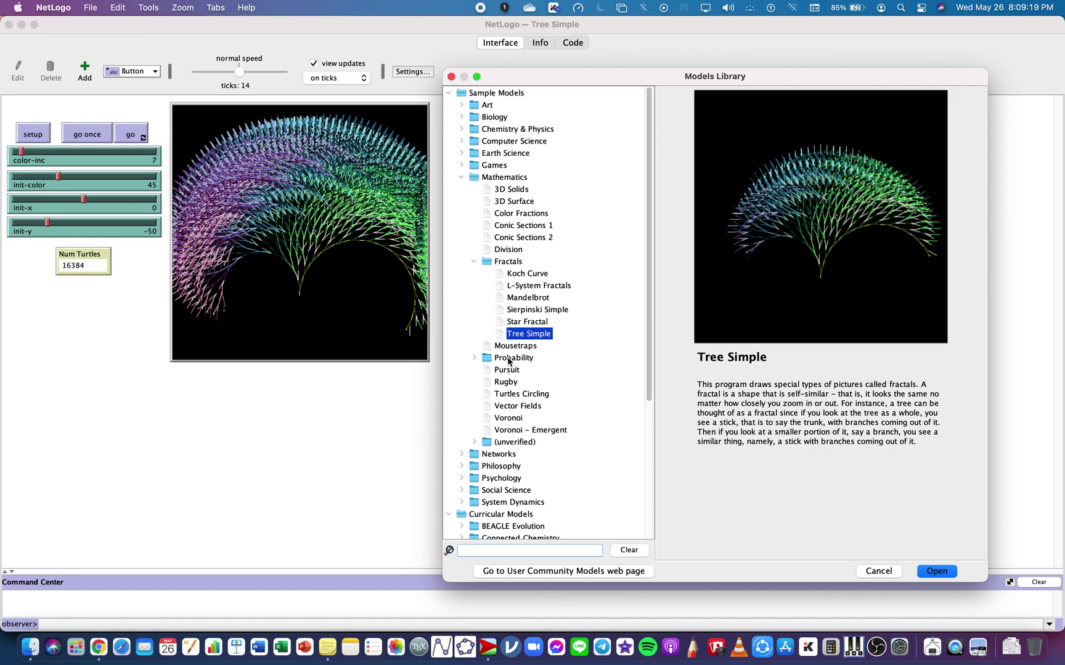
pyautogui.click(527, 286)
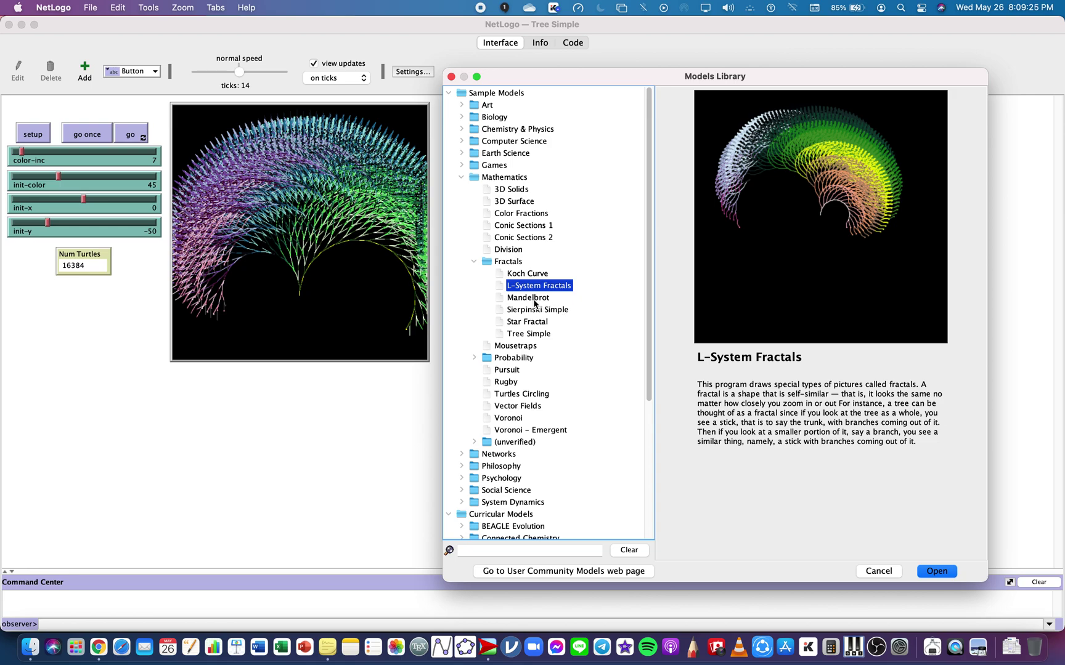
pyautogui.click(528, 298)
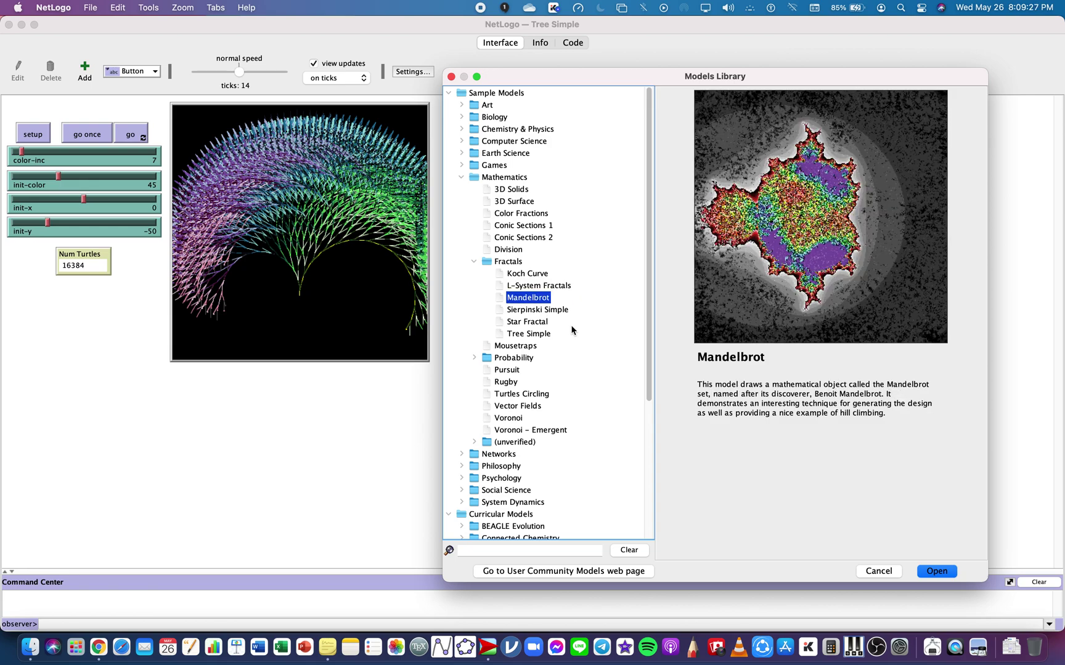